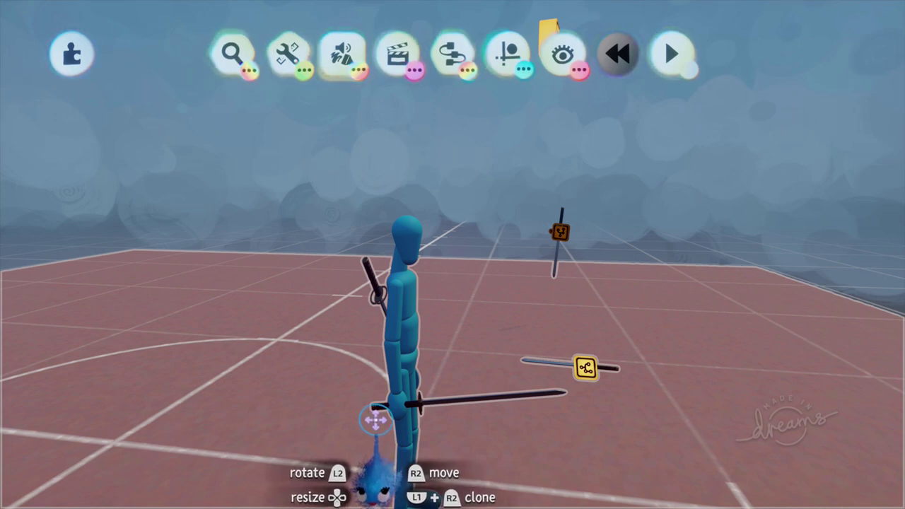
Examine the puppet with its sheathed and held swords, and the two pick-up swords placed around the scene.
middle_drag(485, 331, 475, 490)
scroll(476, 489, down, 3)
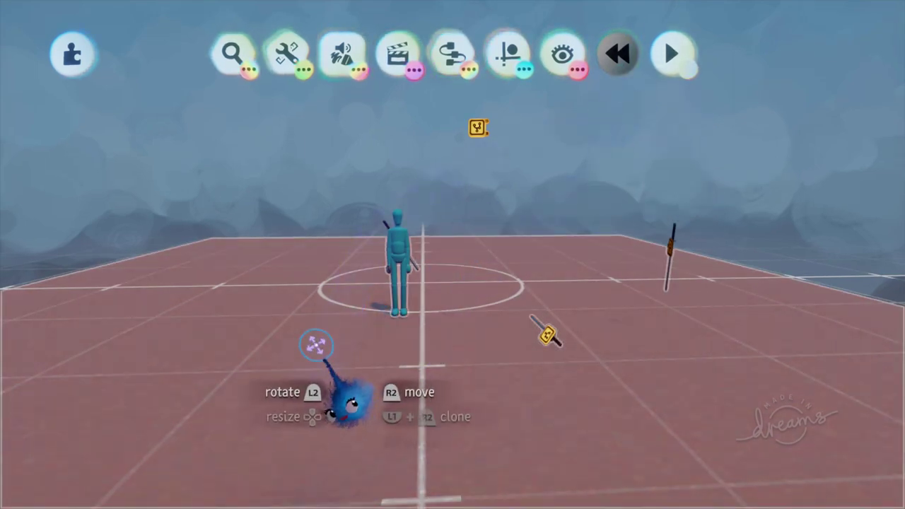
middle_drag(535, 301, 477, 338)
scroll(478, 339, up, 1)
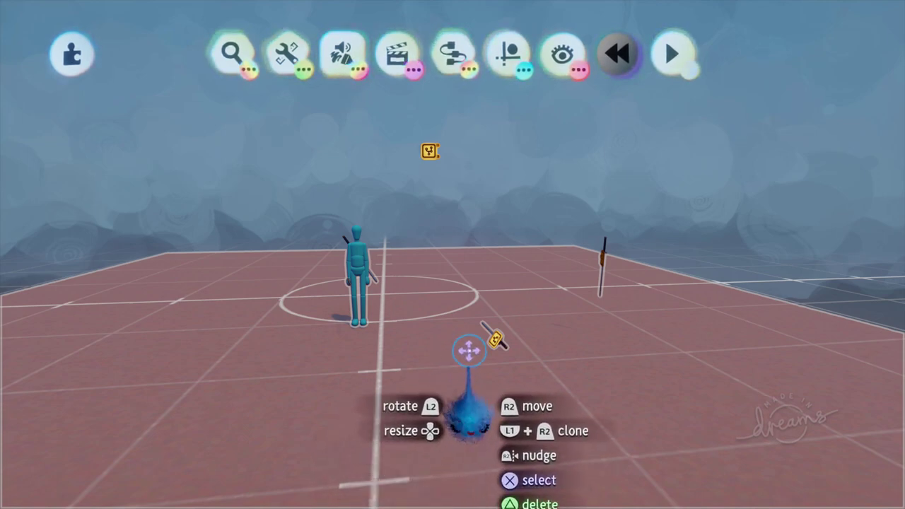
scroll(467, 350, down, 2)
scroll(469, 347, up, 2)
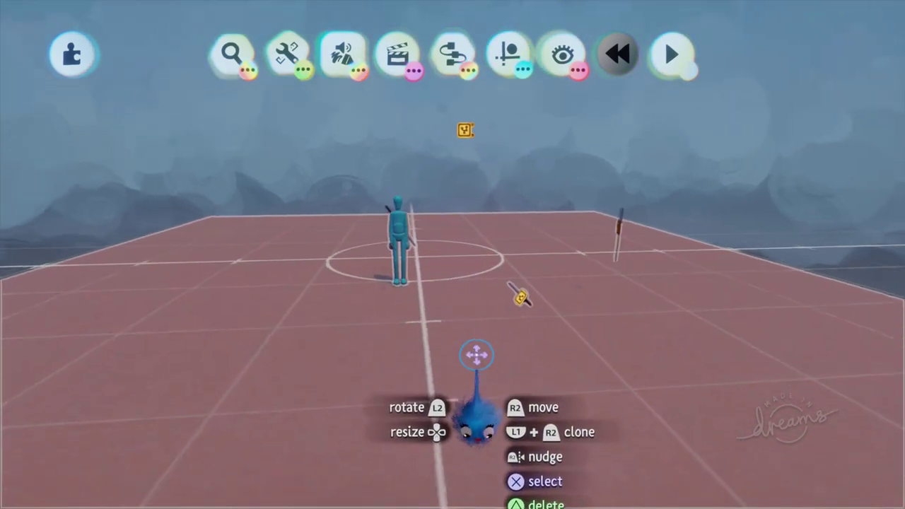
middle_drag(477, 353, 466, 344)
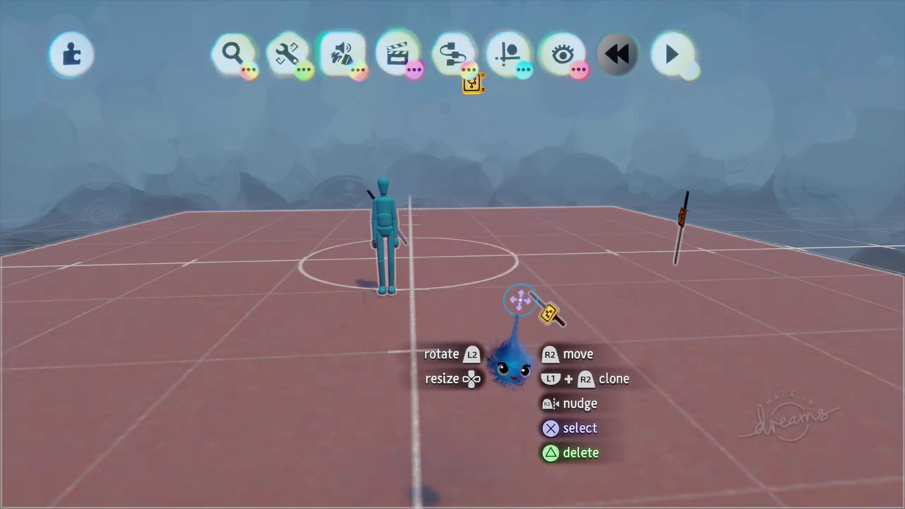
Play-test the sword scene by having the puppet equip a sword and drop it.
key(Escape)
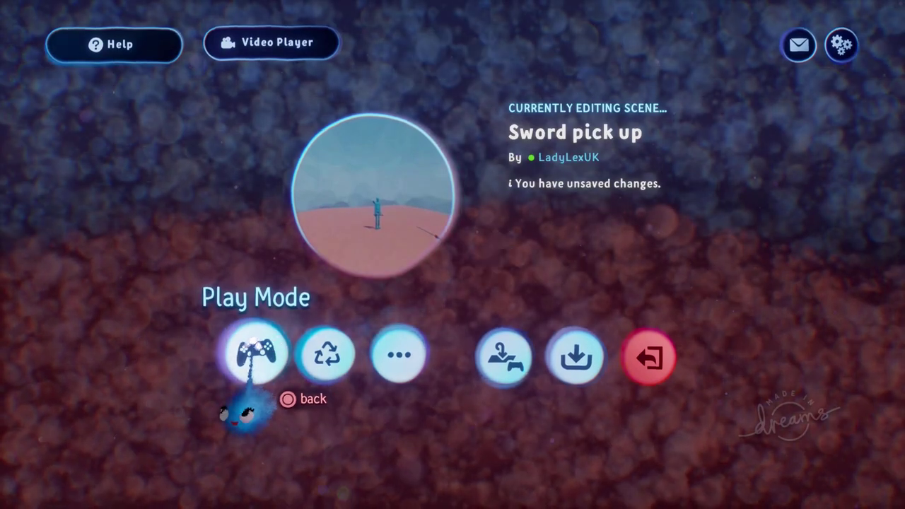
click(254, 352)
click(449, 300)
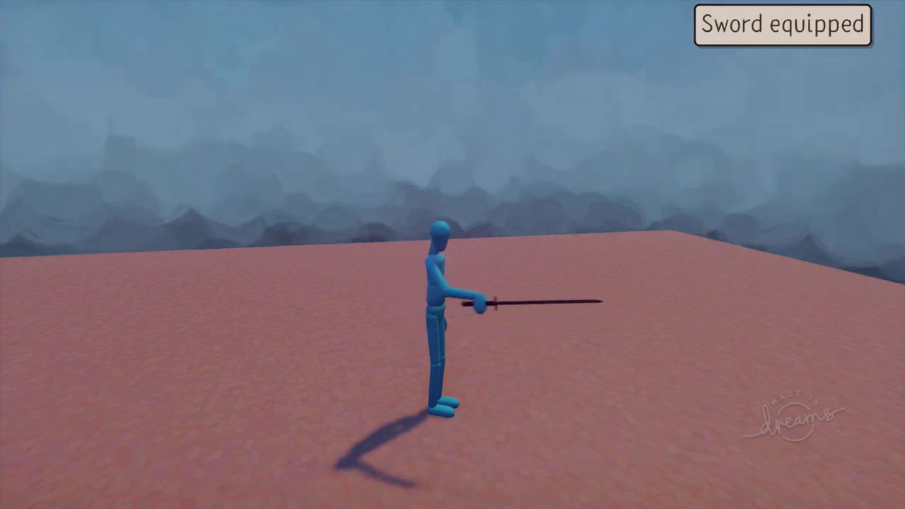
key(f)
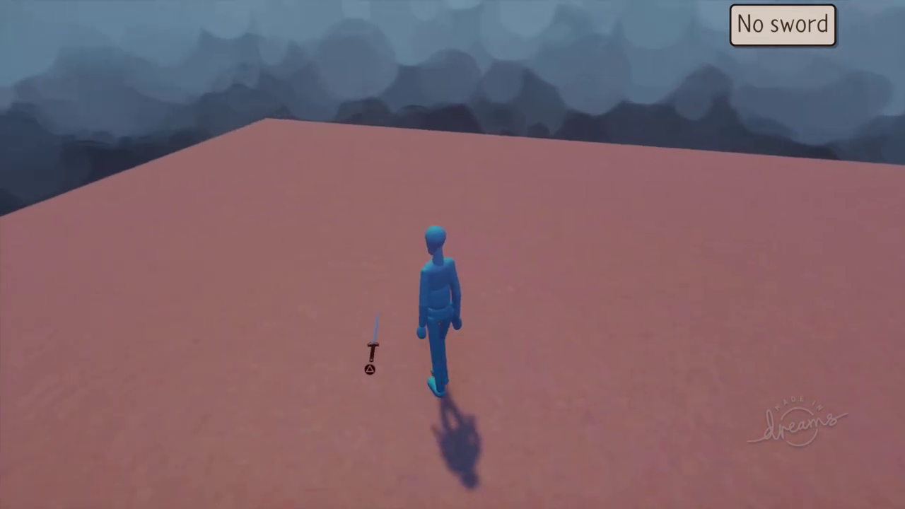
Leave play mode and return the sword scene to editing, with the puppet and both pick-up swords in view.
key(Escape)
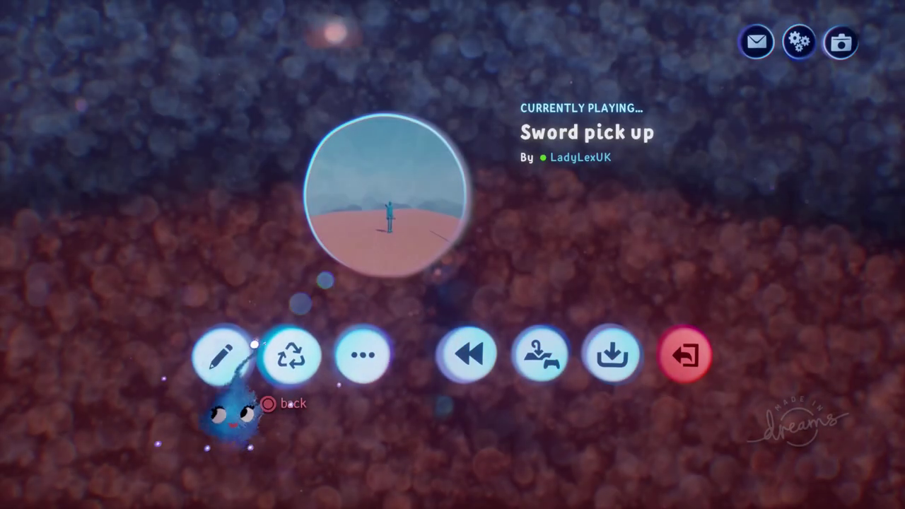
click(226, 353)
key(Left)
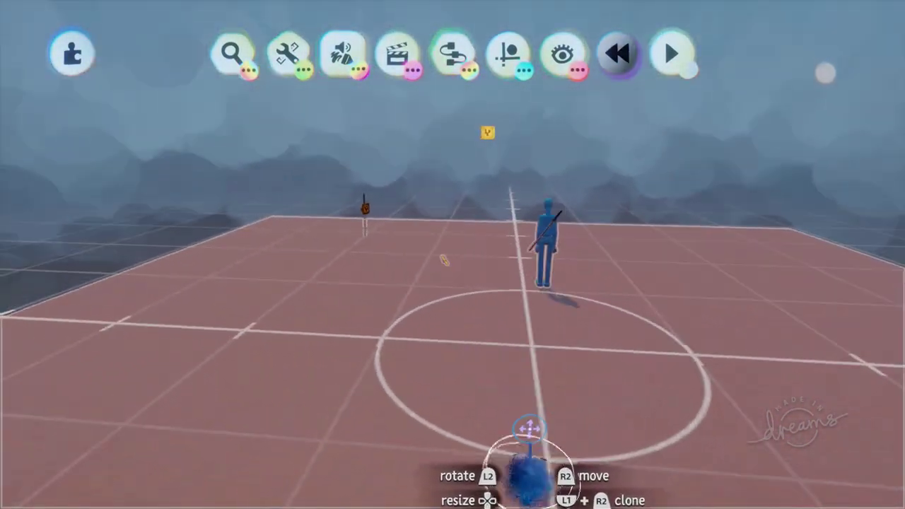
middle_drag(539, 393, 413, 300)
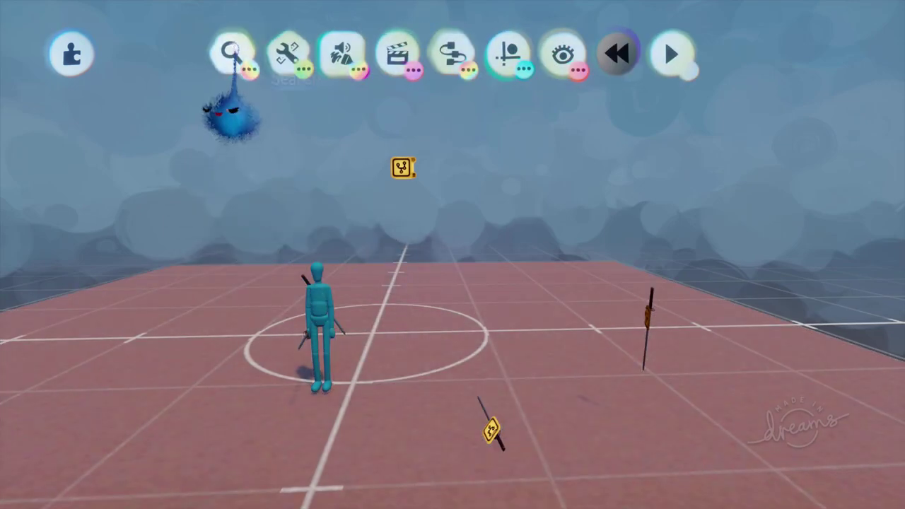
Look at the Sword model in the stamp library and examine the swords on the puppet's back and in its hand.
click(235, 51)
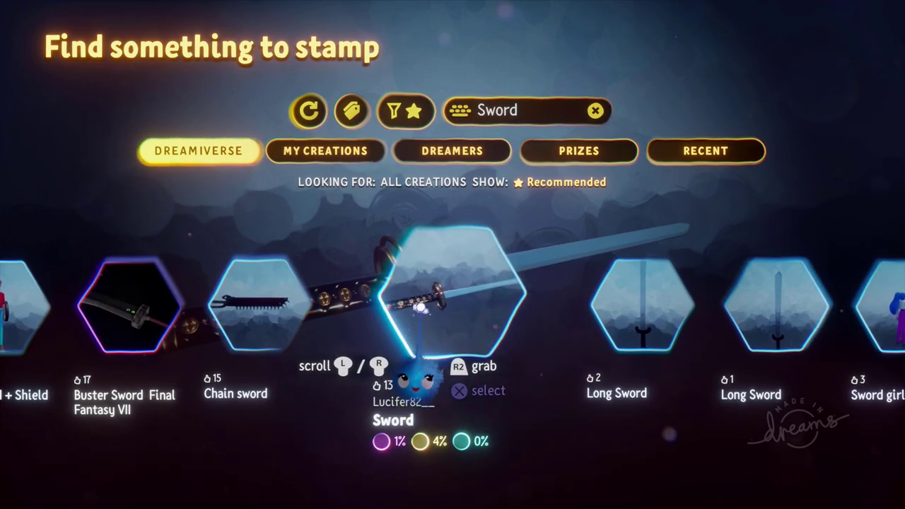
click(456, 325)
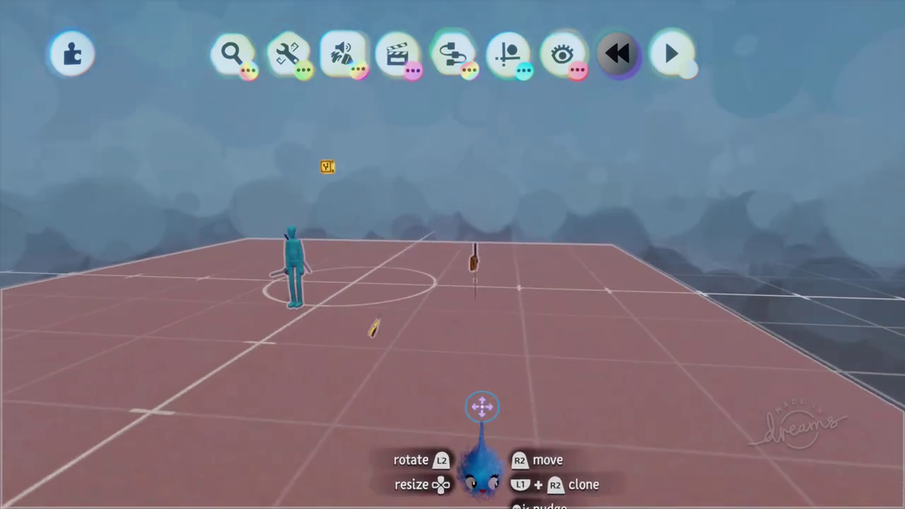
middle_drag(473, 385, 473, 421)
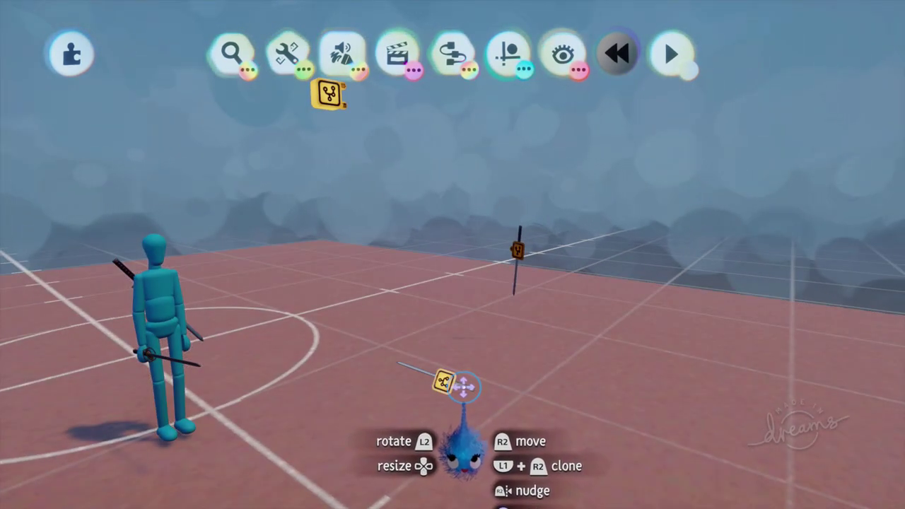
middle_drag(463, 386, 412, 318)
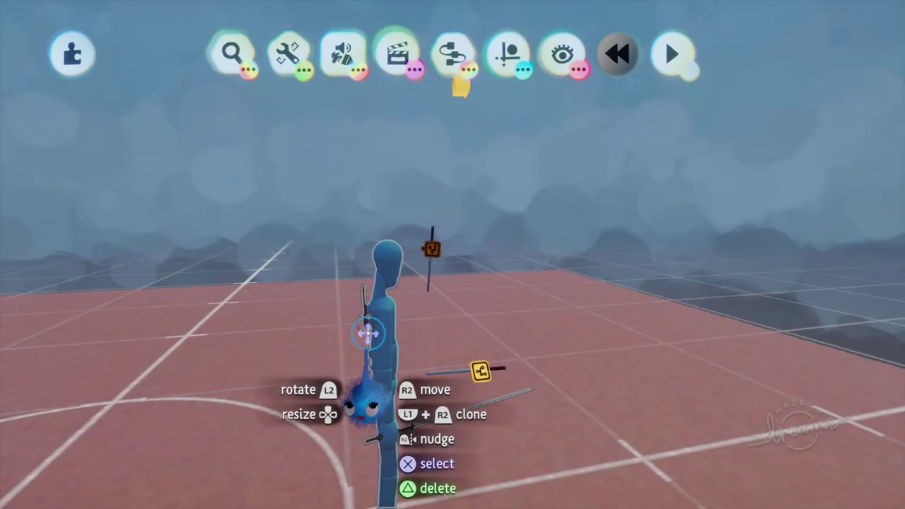
middle_drag(383, 366, 457, 414)
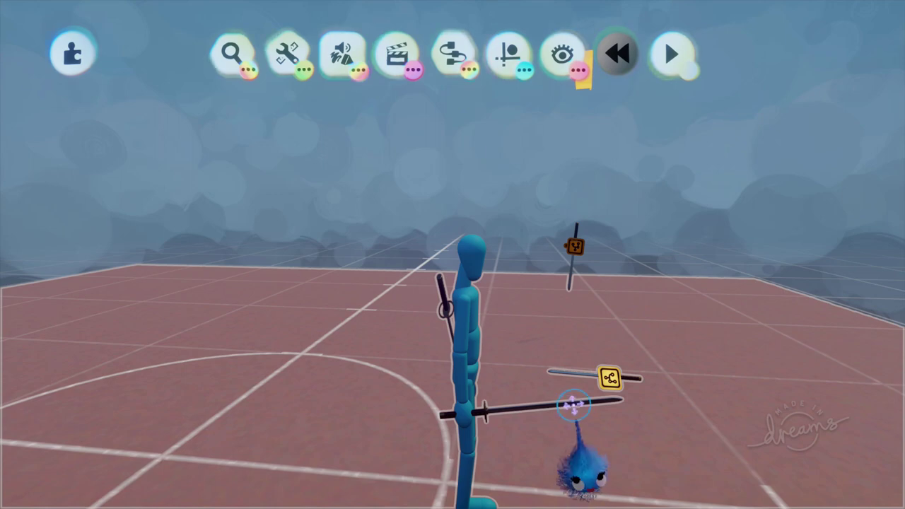
middle_drag(498, 402, 517, 406)
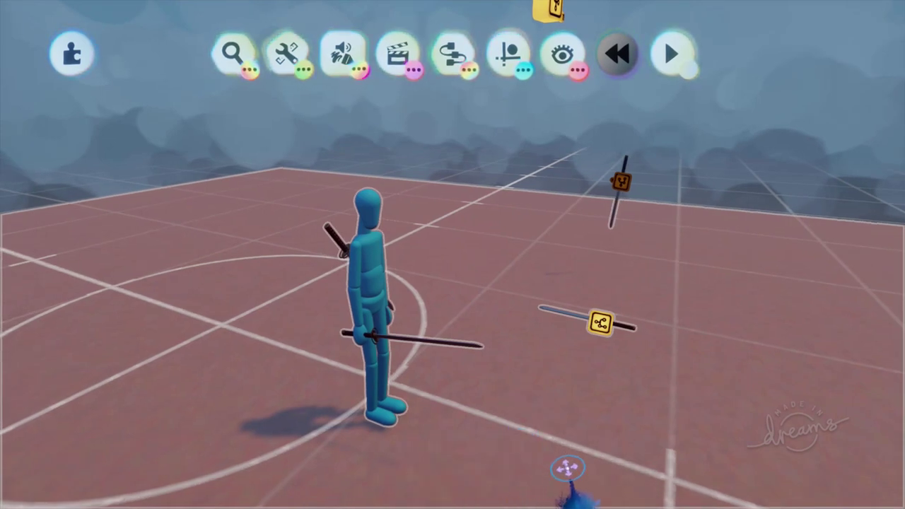
middle_drag(609, 407, 441, 379)
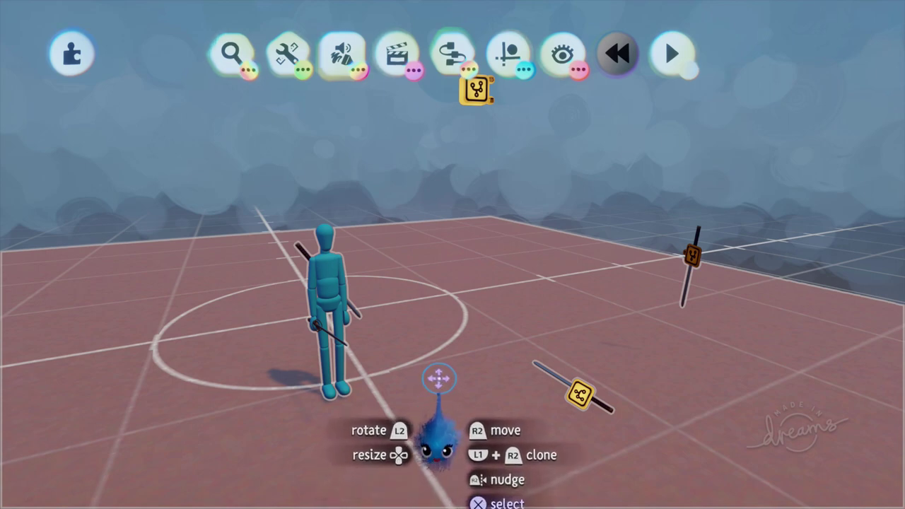
scroll(440, 390, down, 2)
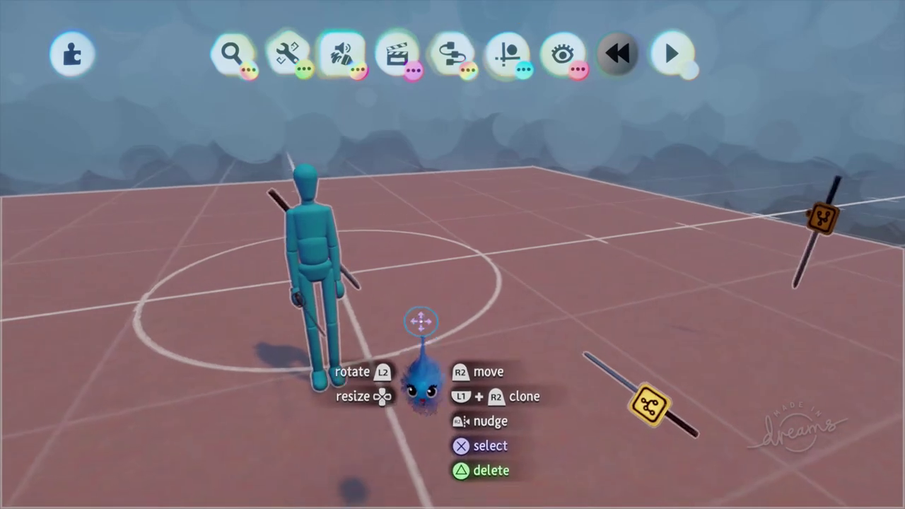
Stamp the library's Sword into the puppet's empty hand as part of the hand's group, and cancel the extra copy.
click(233, 53)
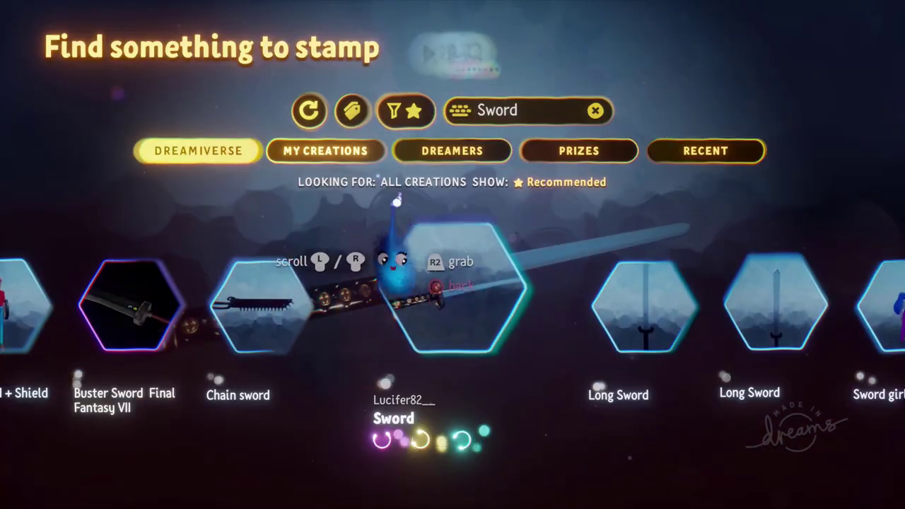
click(453, 283)
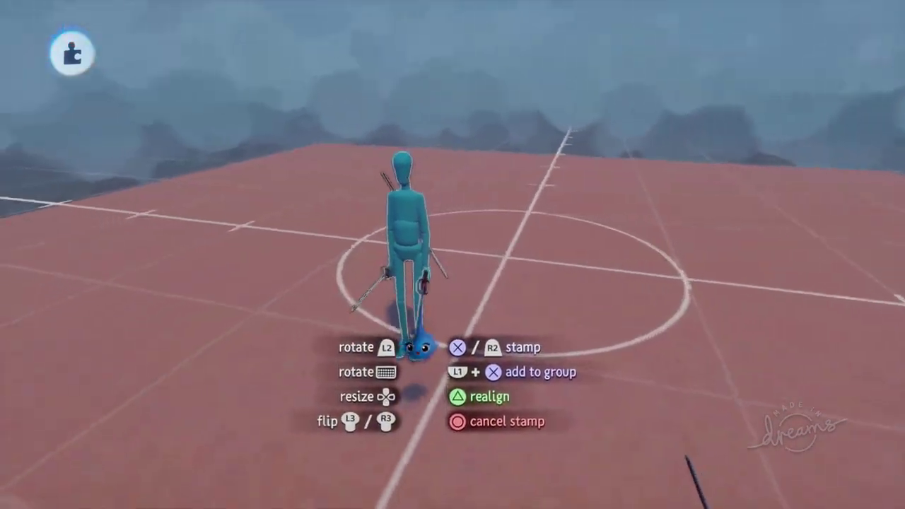
middle_drag(445, 344, 458, 279)
click(457, 267)
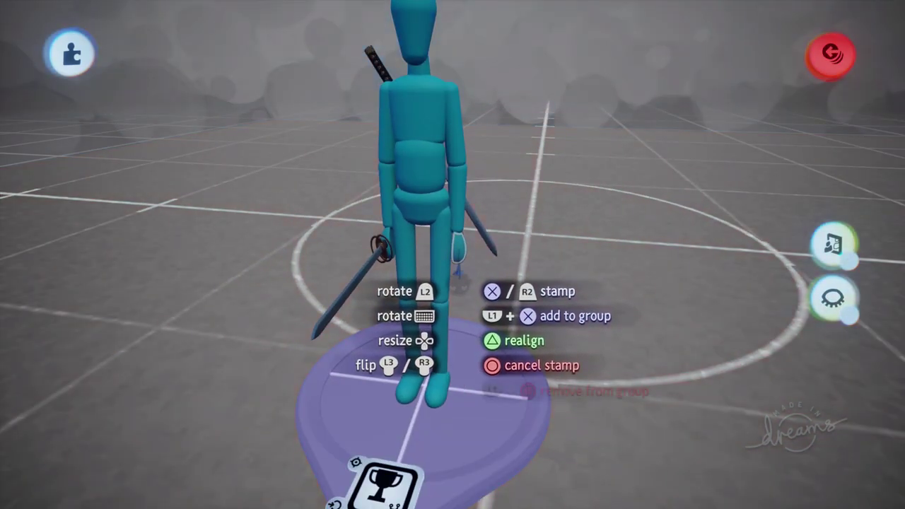
click(458, 265)
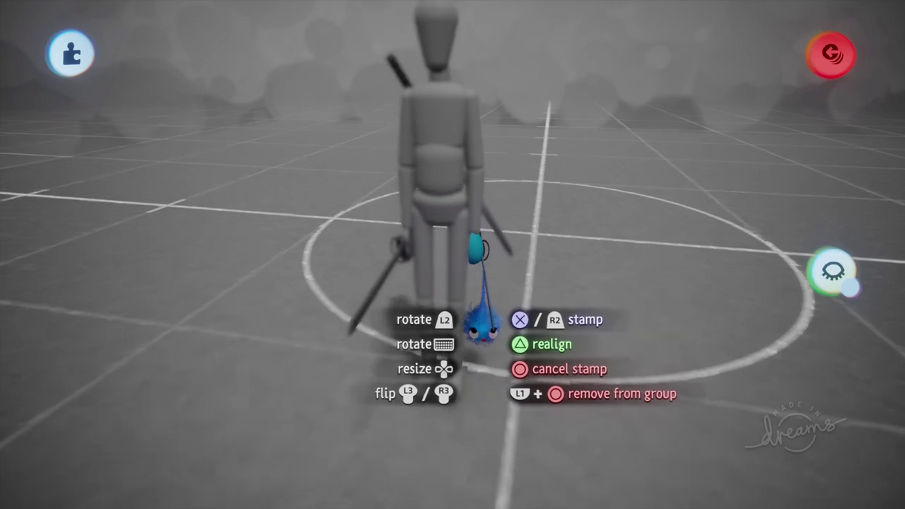
middle_drag(484, 262, 486, 266)
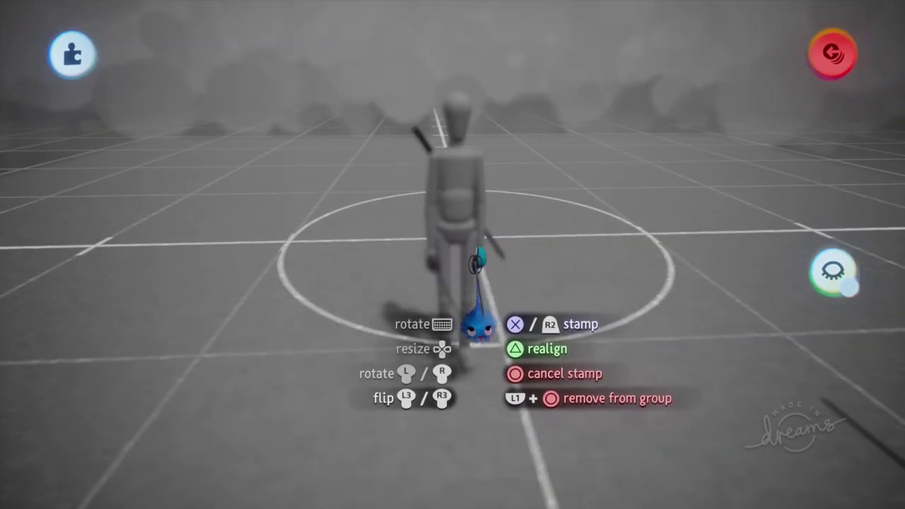
click(482, 261)
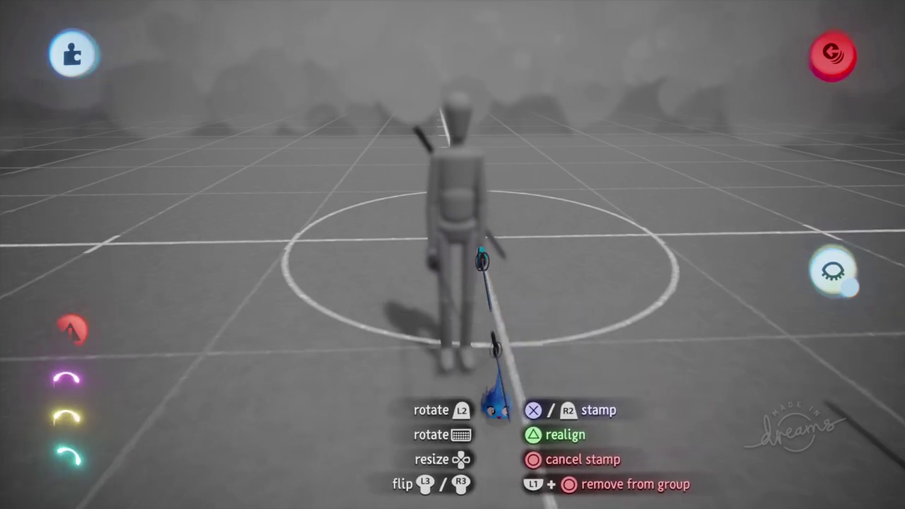
middle_drag(494, 343, 456, 270)
key(Escape)
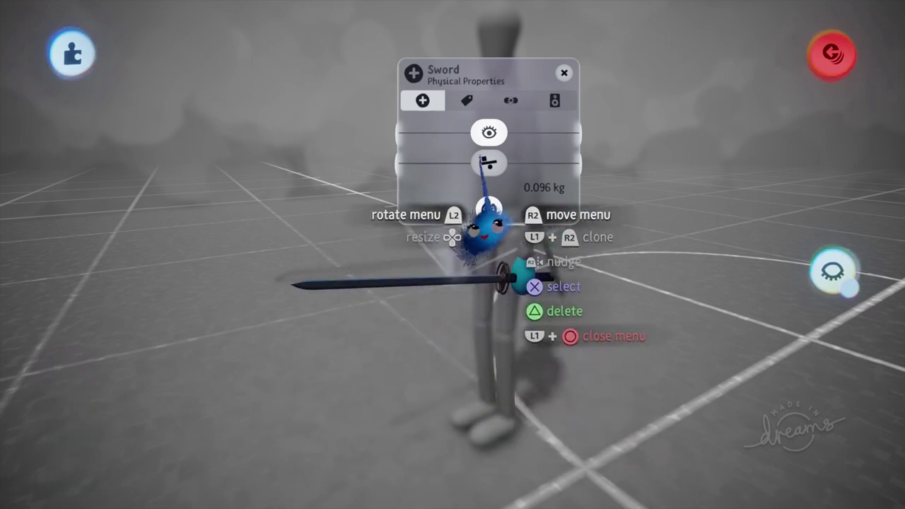
Review the new sword's collision labels and its labels and ownership settings, and close its properties.
click(510, 100)
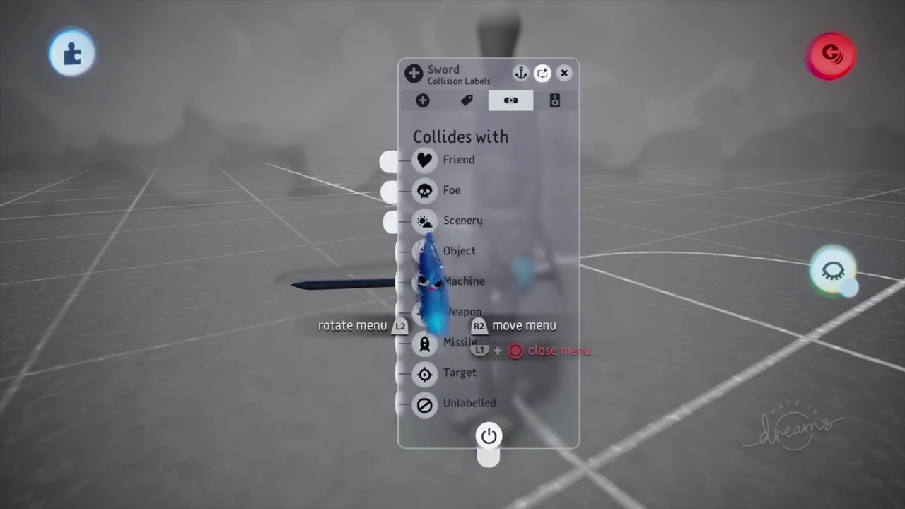
click(467, 101)
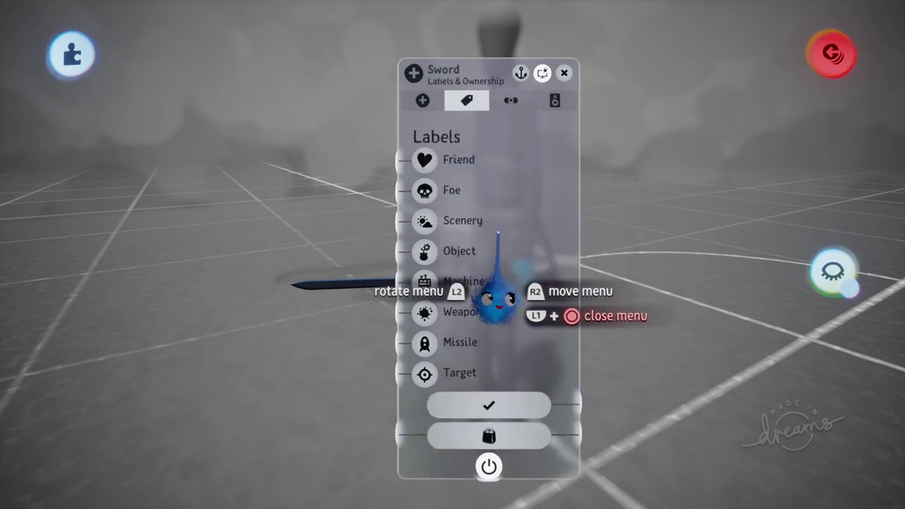
key(Left)
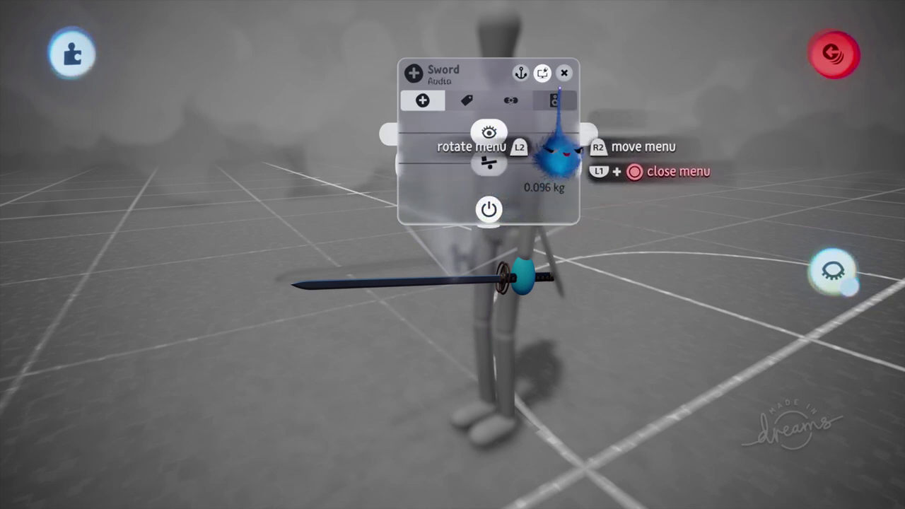
click(563, 73)
Leave the hand group and stamp a keyframe in the scene beside the puppet.
middle_drag(519, 322, 476, 281)
key(Escape)
key(Escape)
key(Escape)
click(400, 66)
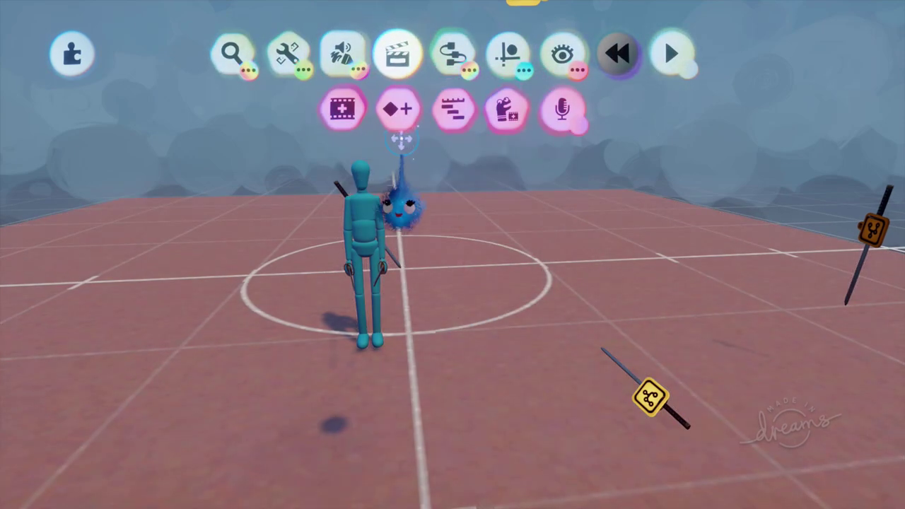
click(398, 110)
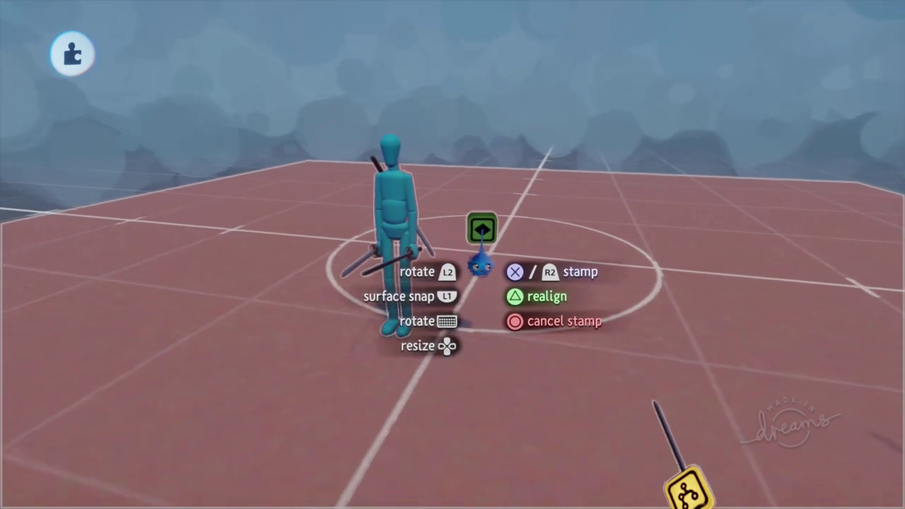
click(478, 227)
Undo the last change and make the newly stamped hand sword invisible in its physical properties.
middle_drag(476, 237, 505, 202)
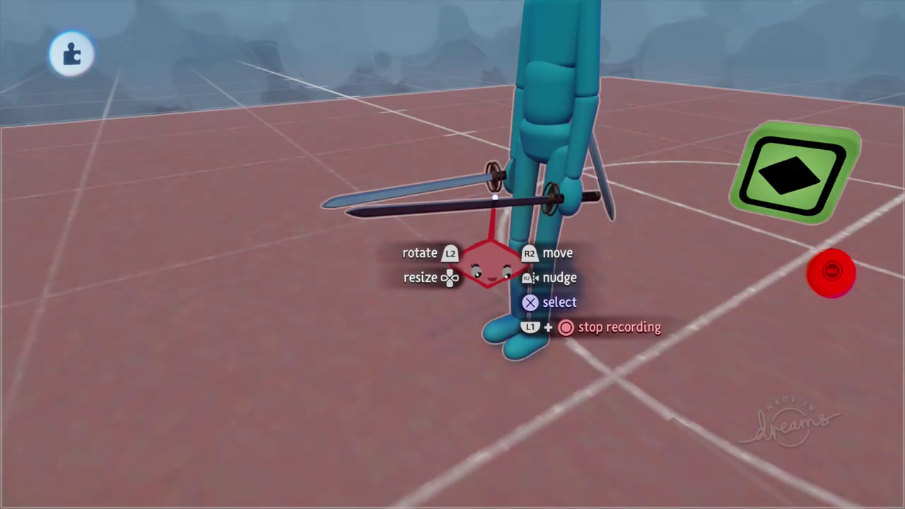
key(ctrl+z)
click(500, 206)
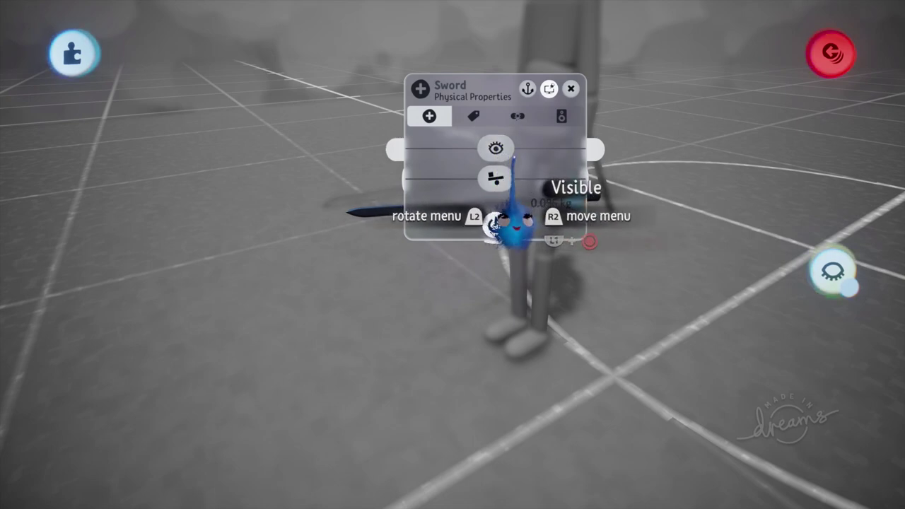
click(571, 88)
Leave the hand group and set the editing view to hide invisible objects.
scroll(513, 318, down, 5)
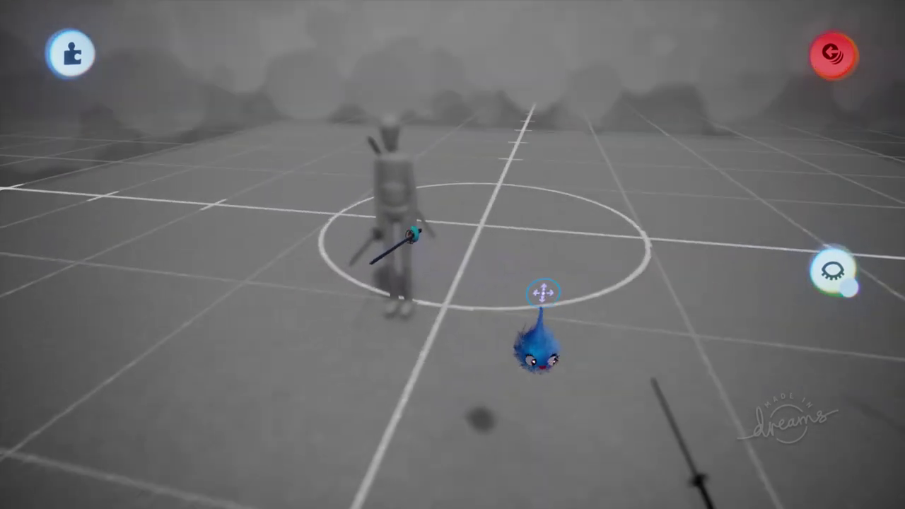
scroll(513, 318, up, 2)
key(Escape)
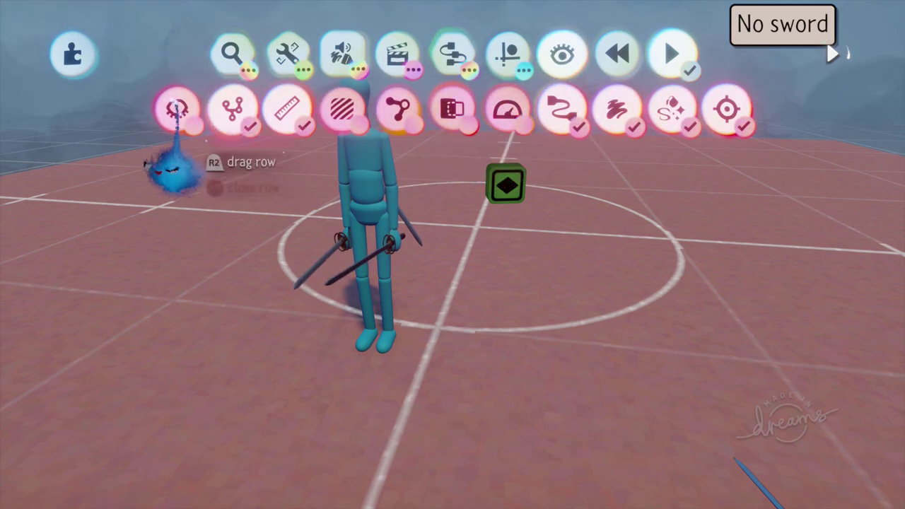
click(177, 110)
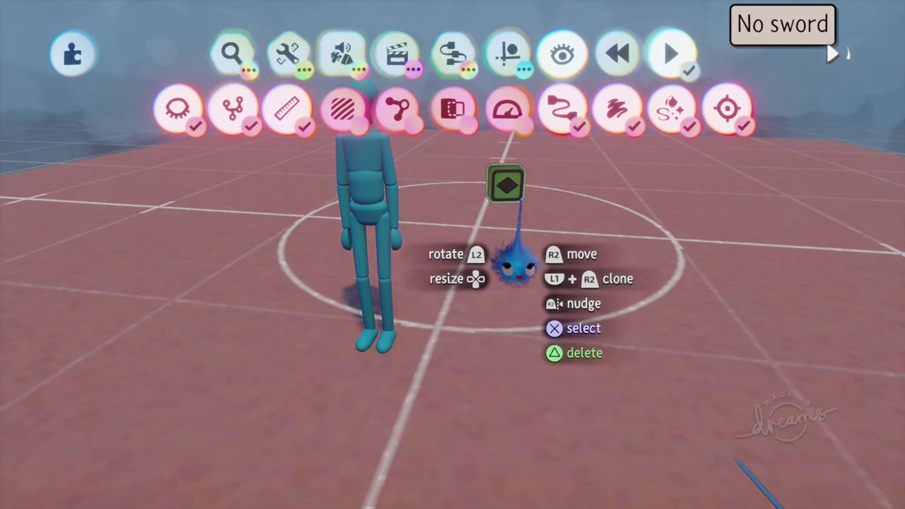
Open the keyframe beside the puppet for editing and bring up the hand sword's physical properties.
click(508, 259)
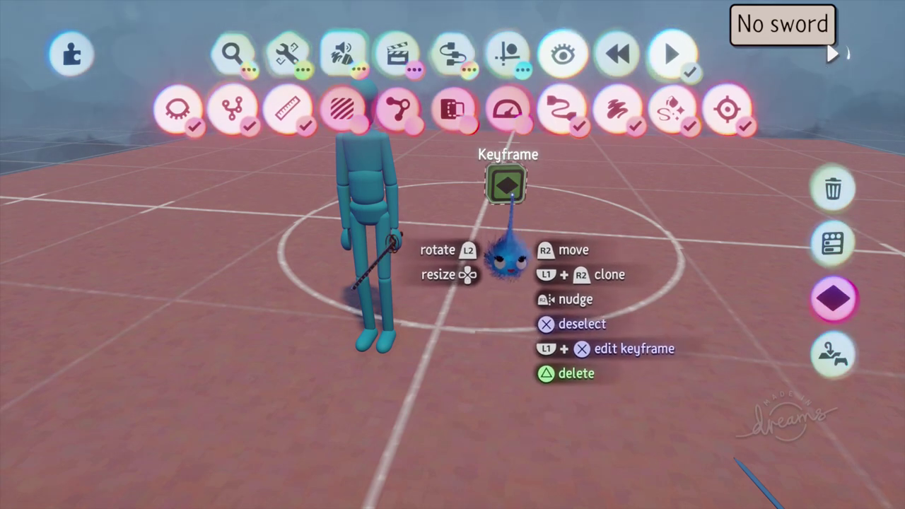
click(506, 259)
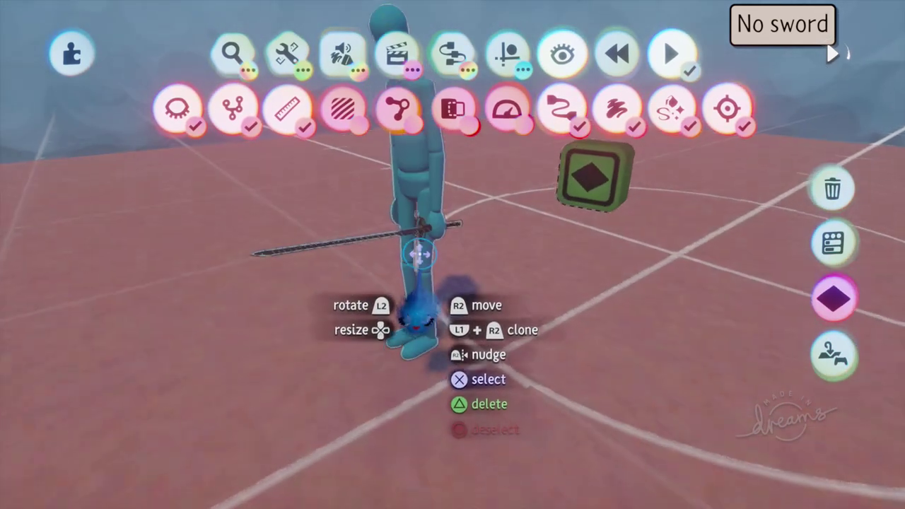
click(523, 200)
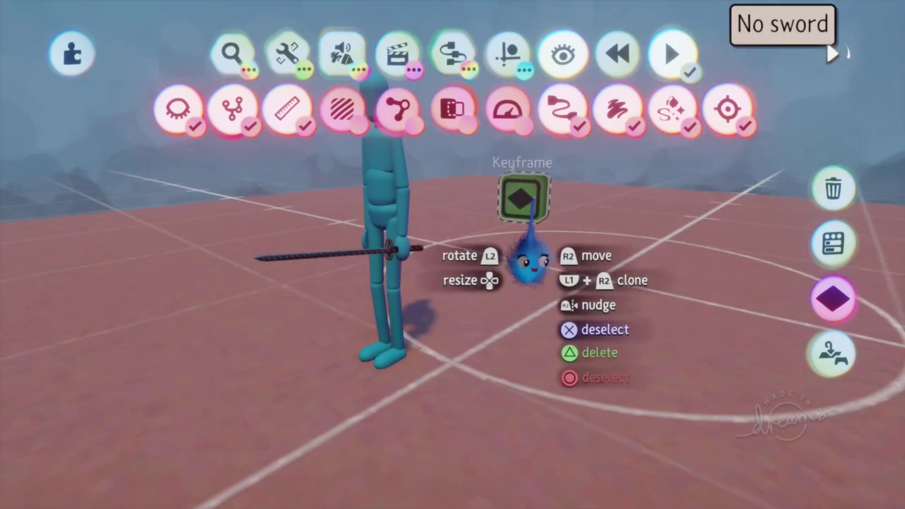
click(524, 205)
drag(519, 276, 346, 318)
click(344, 254)
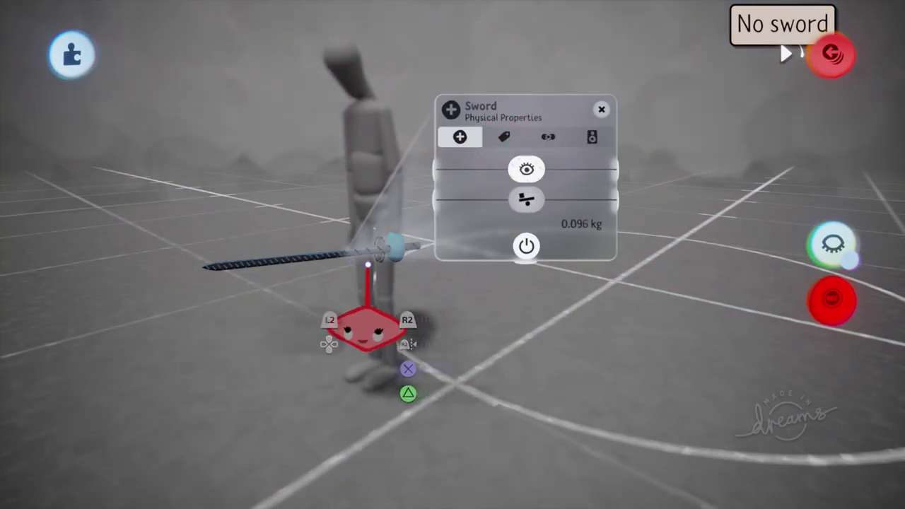
Review the hand sword's collision labels, close the keyframe and the properties, and leave the hand group.
click(559, 137)
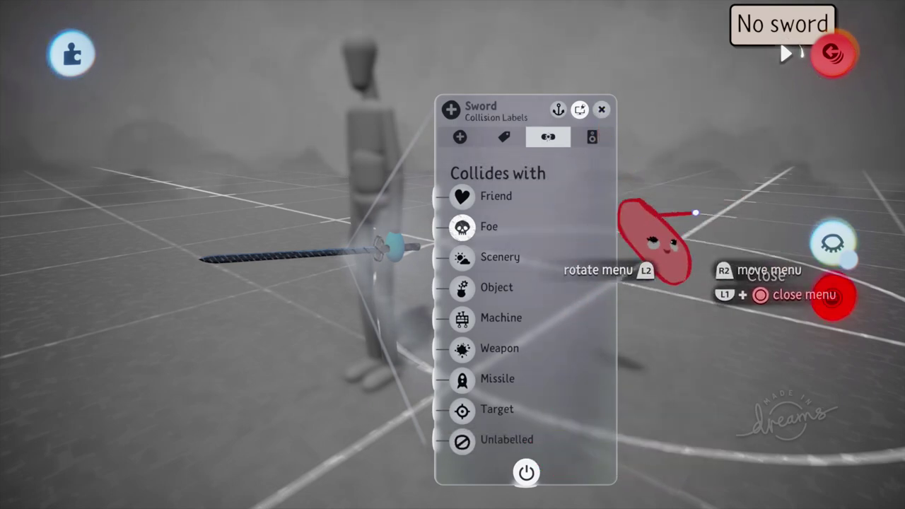
click(829, 299)
click(600, 109)
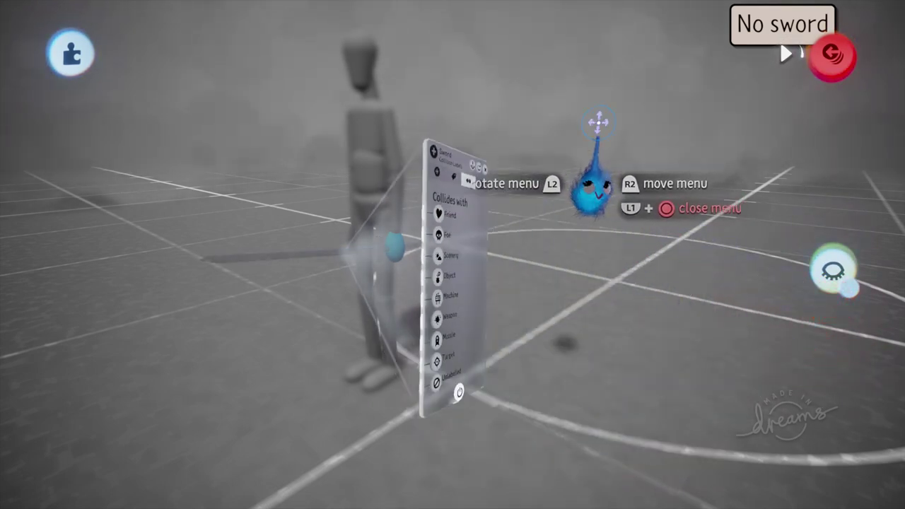
key(Escape)
key(Escape)
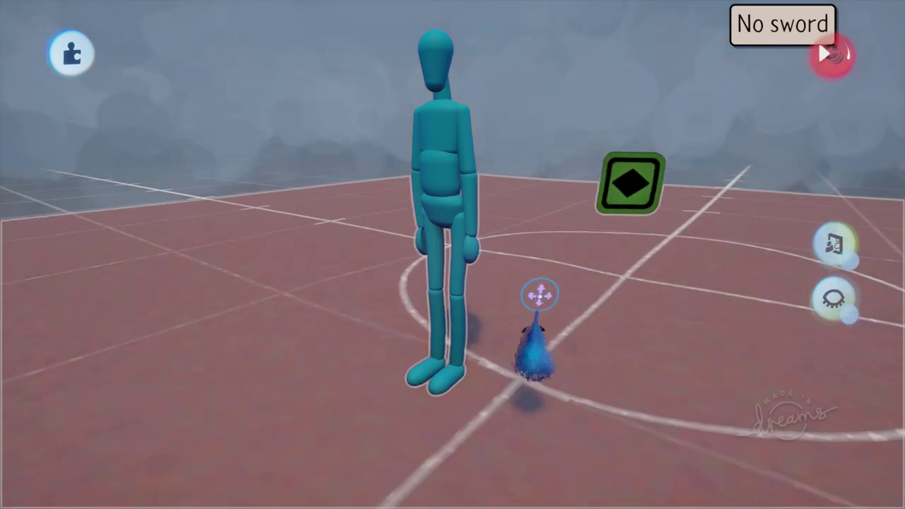
Examine the ground sword's microchip and the text properties of its Text Displayer, and close them.
middle_drag(551, 325, 525, 285)
drag(525, 285, 571, 150)
scroll(535, 325, up, 5)
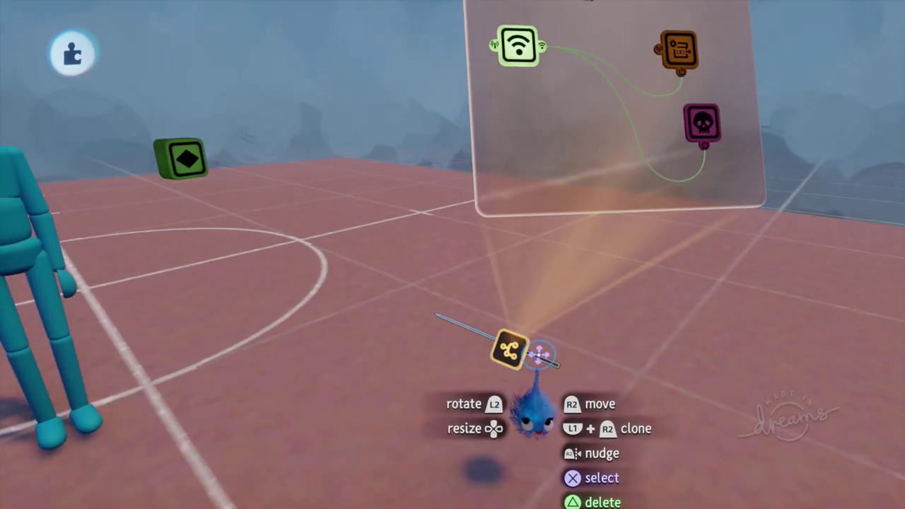
scroll(521, 295, down, 5)
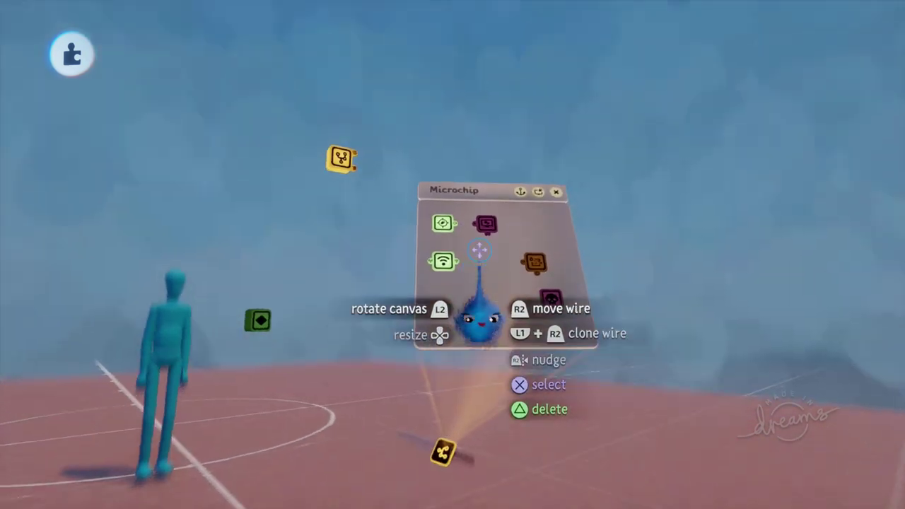
mouse_move(480, 248)
middle_down()
mouse_move(490, 262)
mouse_move(485, 273)
mouse_move(454, 225)
middle_up()
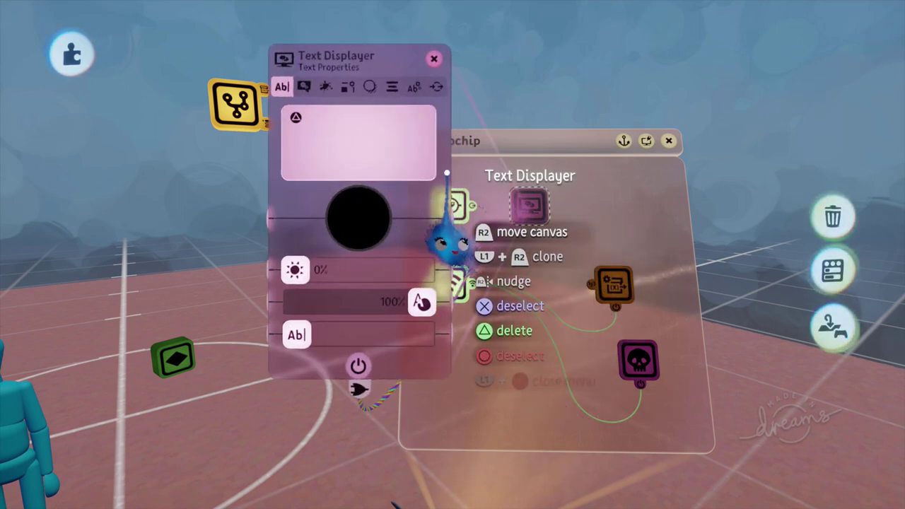
click(434, 58)
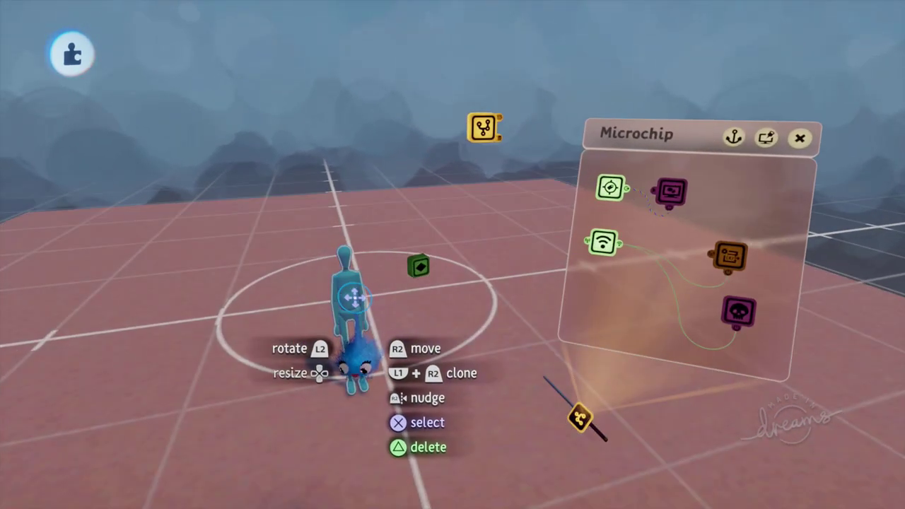
Open the Controller Logic inside the Puppet Logic, review the Trigger Zone's detection settings, and close them.
click(352, 296)
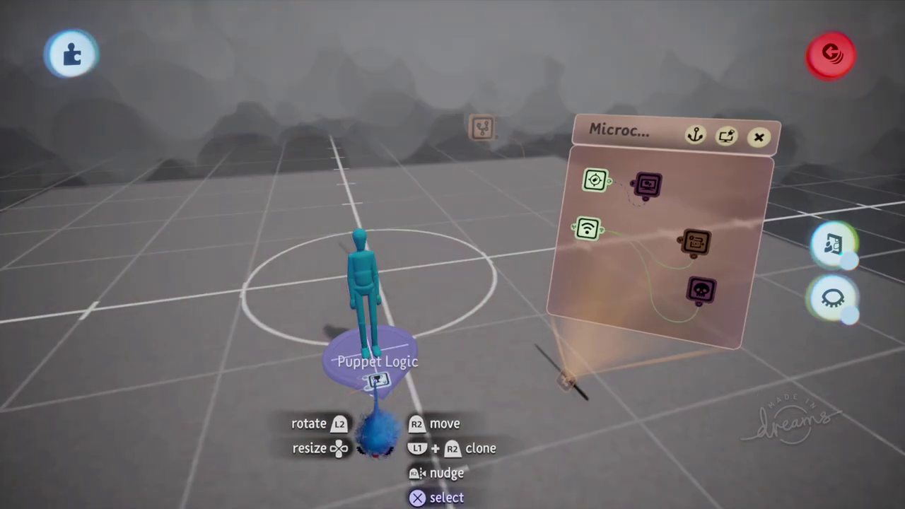
click(378, 380)
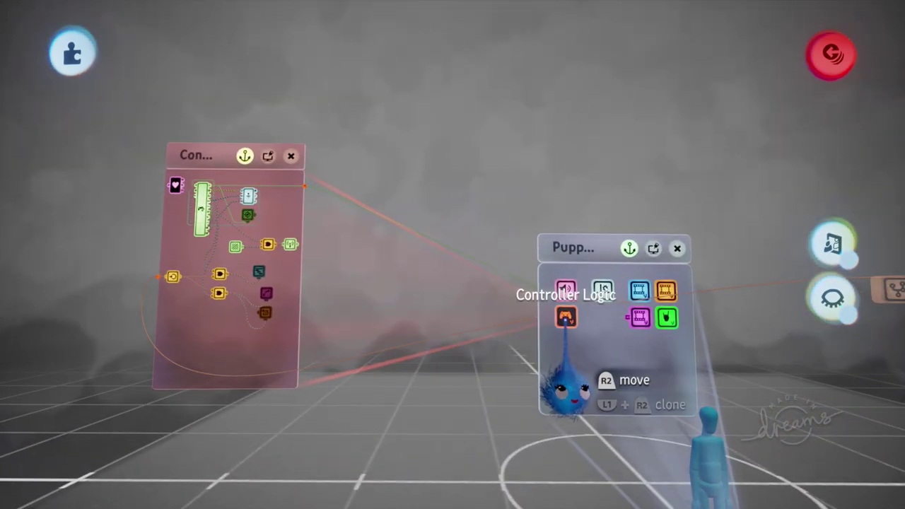
click(521, 351)
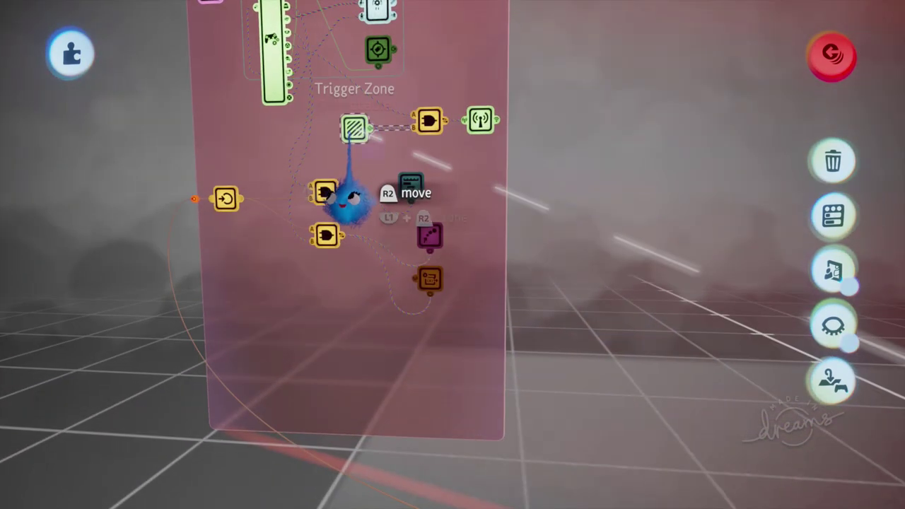
click(354, 133)
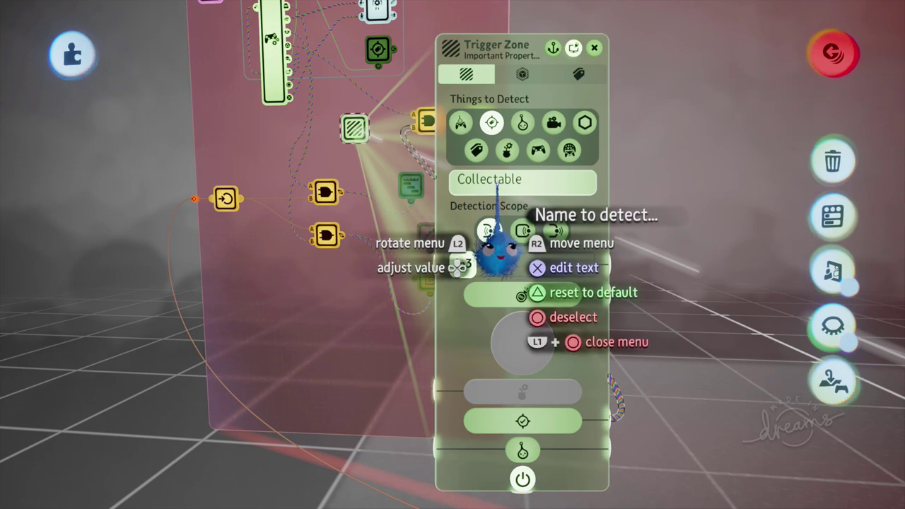
click(595, 48)
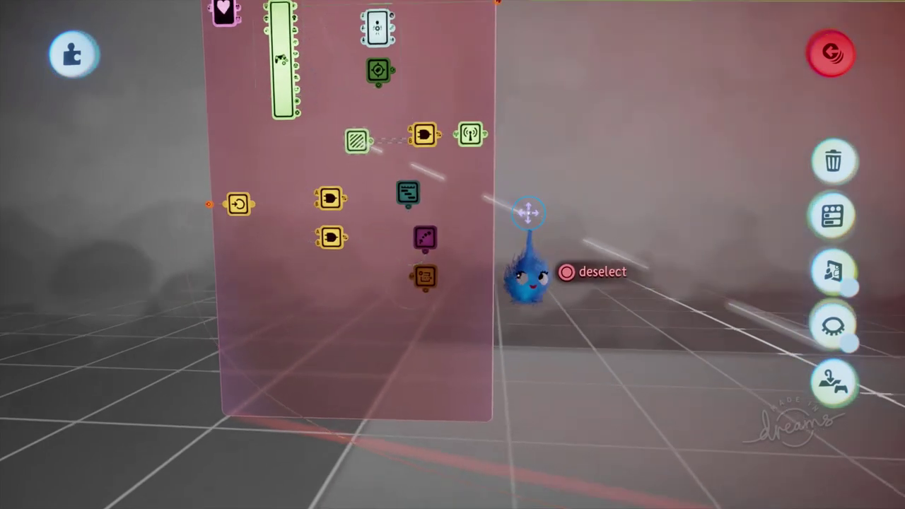
Trace the wires through the AND gate in the Controller Logic and review the Pick up transmitter's settings.
middle_drag(528, 216, 481, 383)
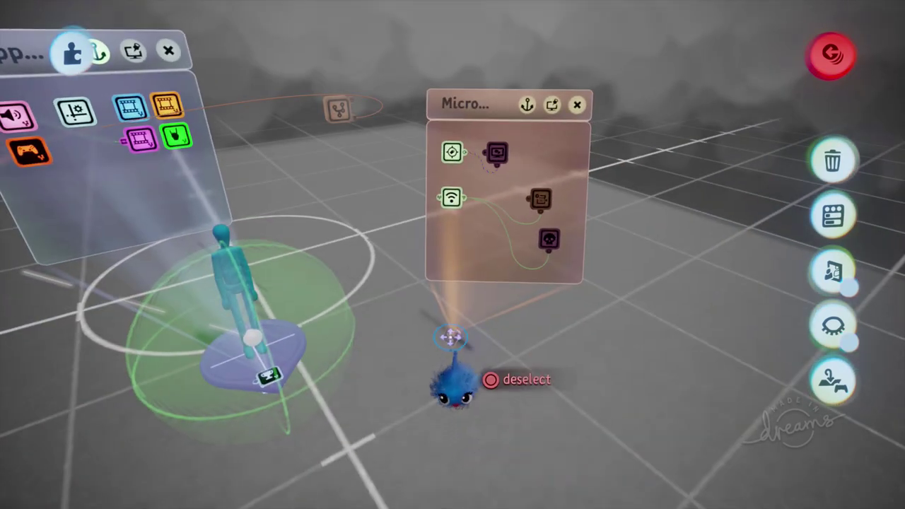
middle_drag(464, 324, 496, 182)
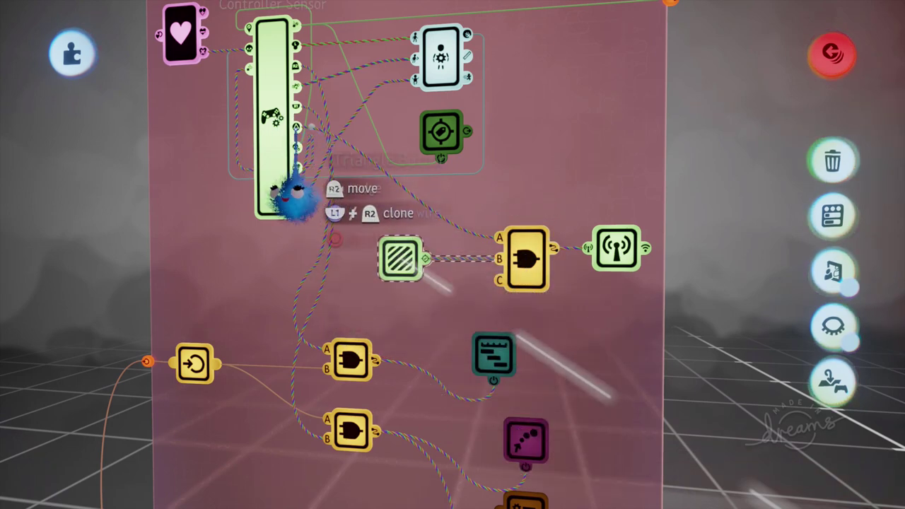
drag(302, 131, 488, 246)
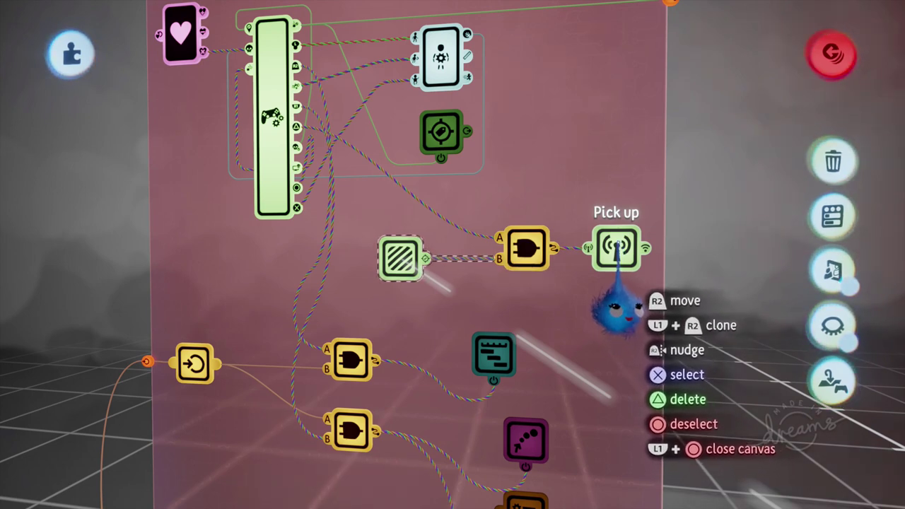
click(615, 248)
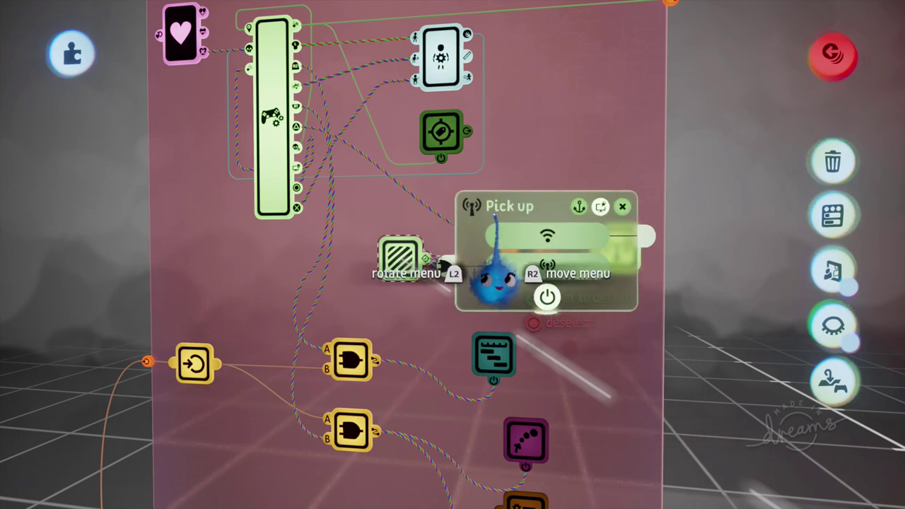
click(620, 206)
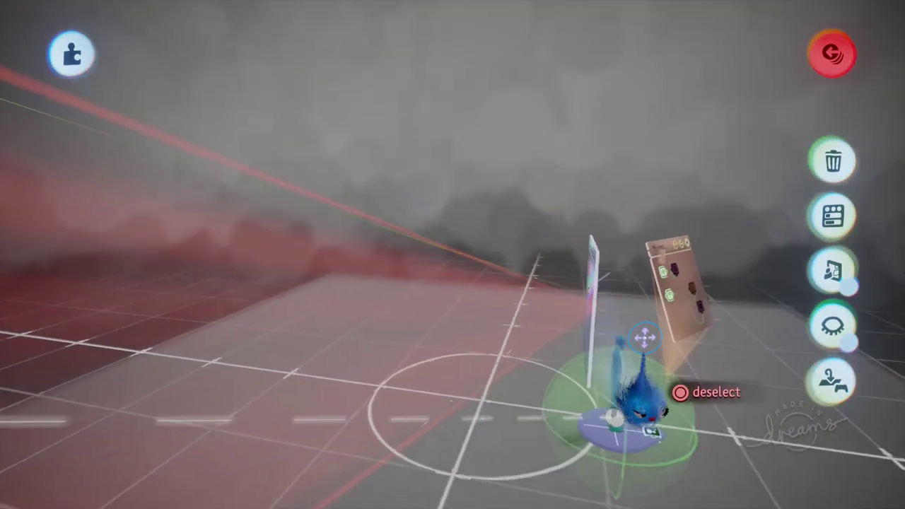
Review the name and zone of the Wireless Receiver in the ground sword's microchip, and close its properties.
middle_drag(644, 337, 486, 244)
click(462, 334)
click(472, 237)
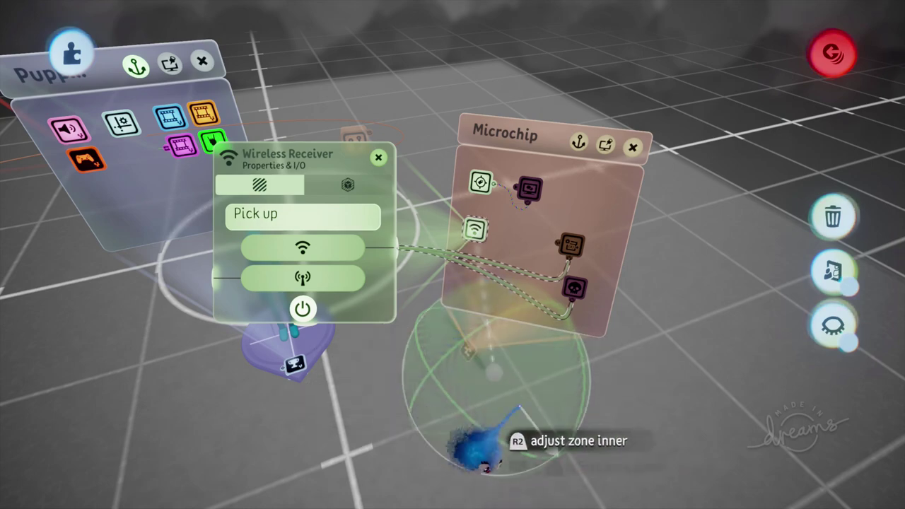
click(378, 157)
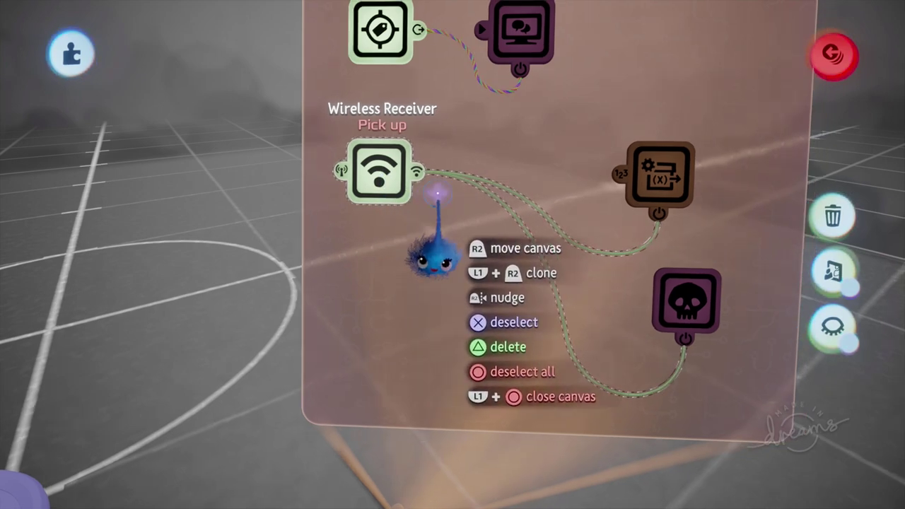
Check the Sword variable modifier's operation settings and the Destroyer wired to the receiver, and close the sword's microchip.
drag(446, 191, 472, 194)
click(417, 192)
drag(434, 239, 572, 212)
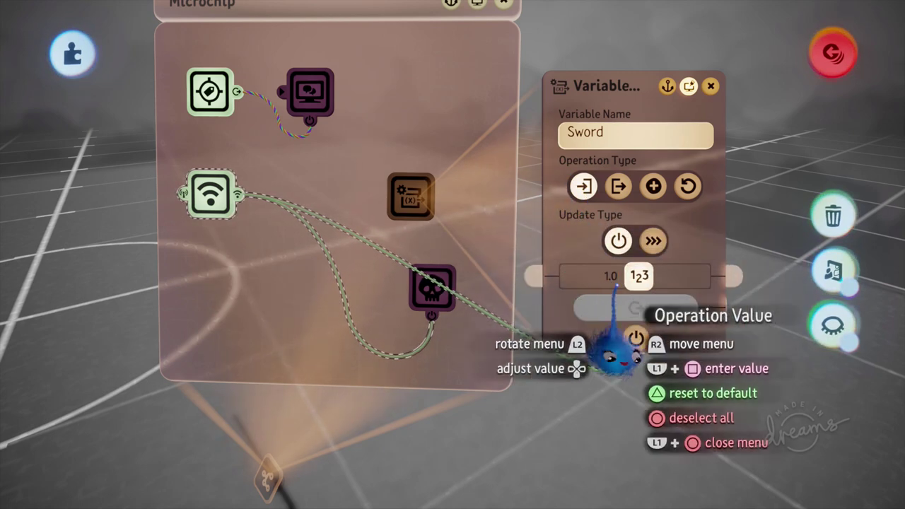
click(709, 86)
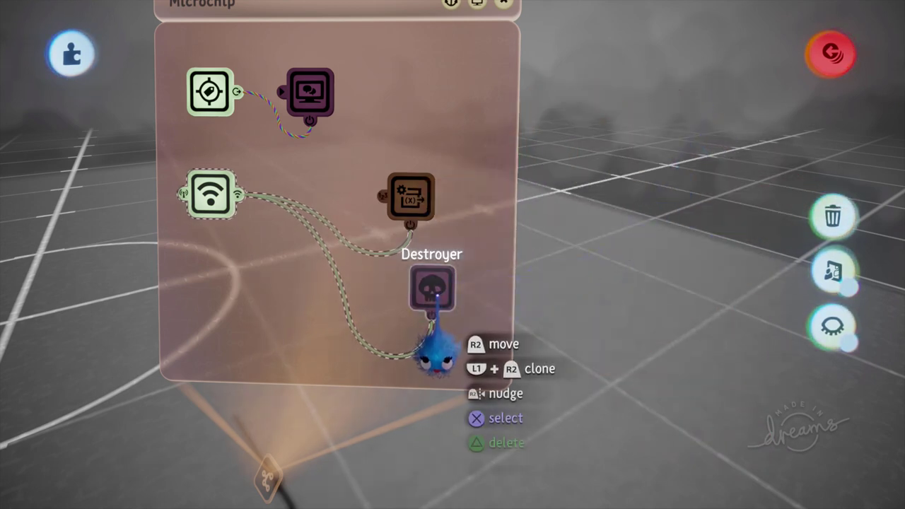
drag(479, 313, 470, 210)
click(480, 18)
Leave the puppet group, open the microchip floating above the scene, and review the Sword variable's value limits.
middle_drag(478, 166, 506, 275)
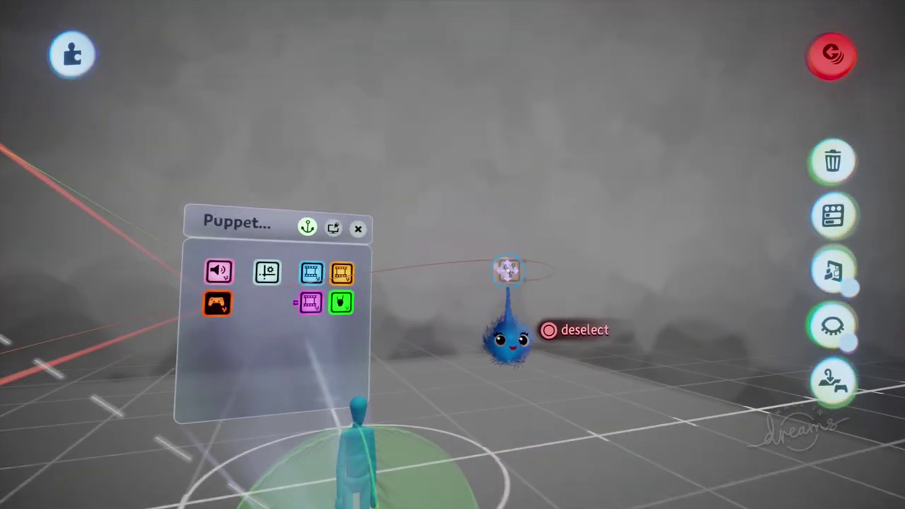
key(Escape)
click(504, 269)
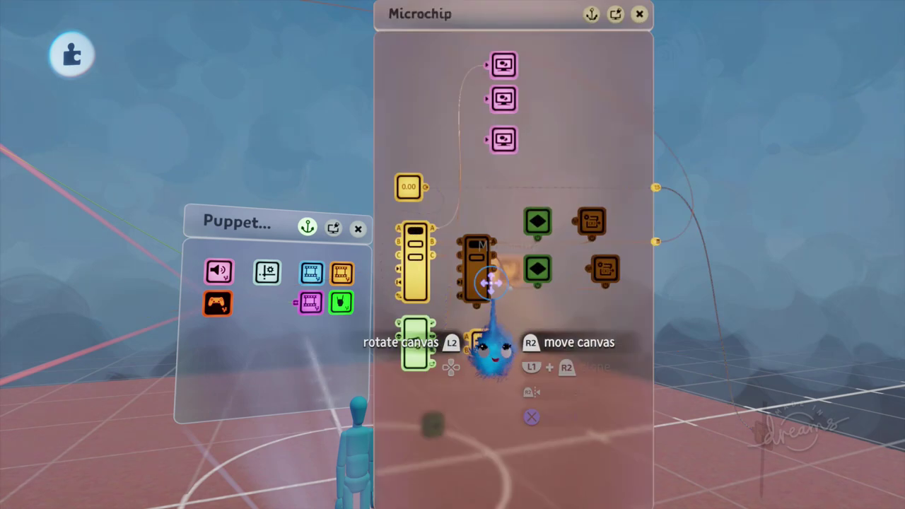
middle_drag(541, 259, 430, 159)
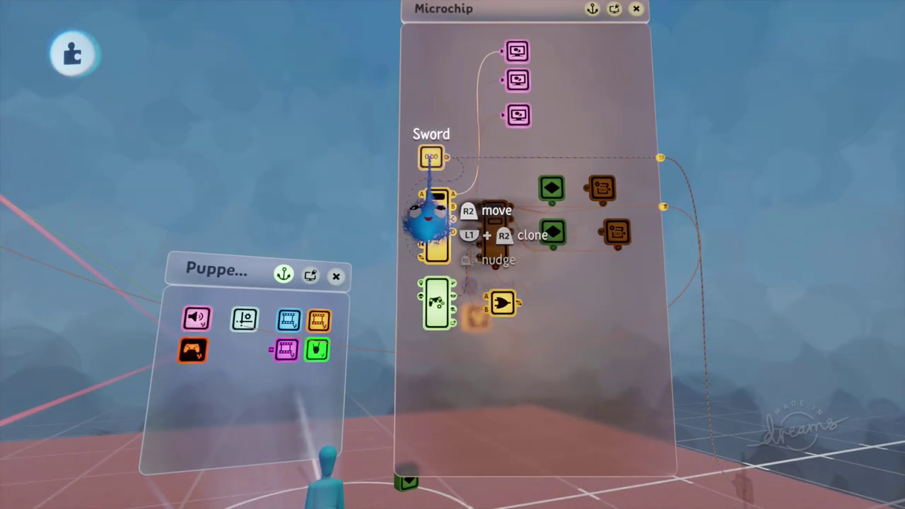
click(427, 219)
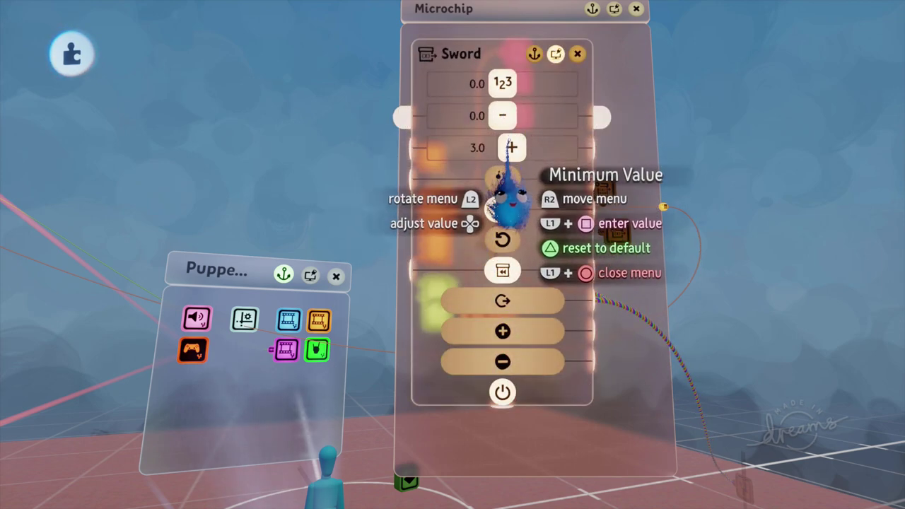
click(576, 53)
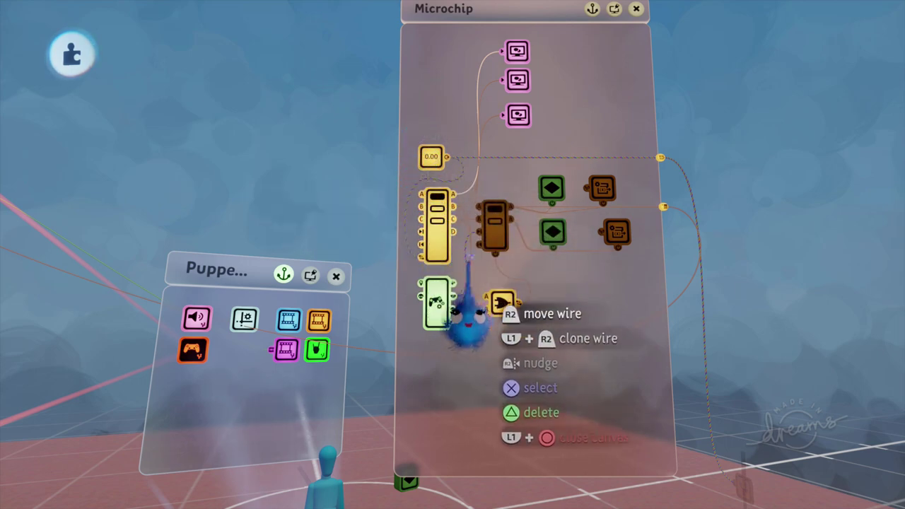
Move the main microchip's canvas higher above the floor and look over the puppet and the ground sword.
mouse_move(479, 253)
middle_down()
mouse_move(495, 301)
mouse_move(522, 323)
mouse_move(497, 331)
mouse_move(482, 262)
middle_up()
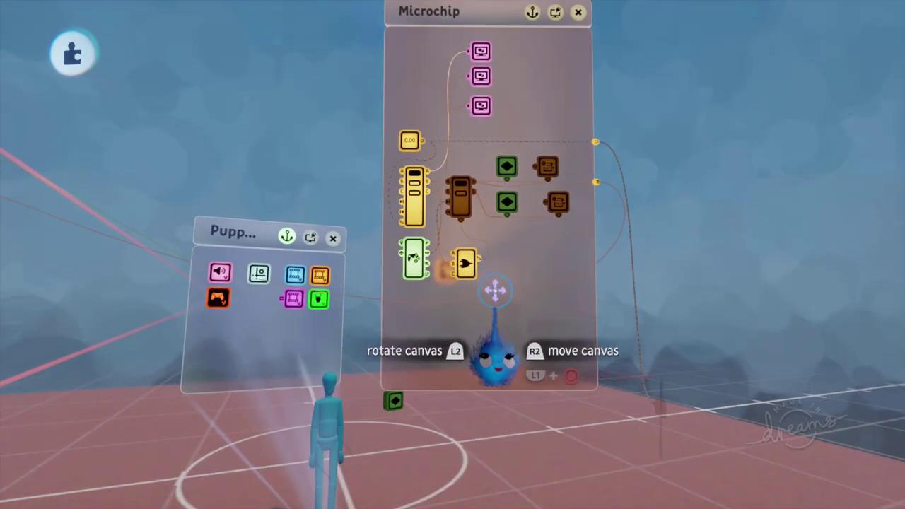
mouse_move(495, 296)
middle_down()
mouse_move(502, 299)
mouse_move(485, 299)
middle_up()
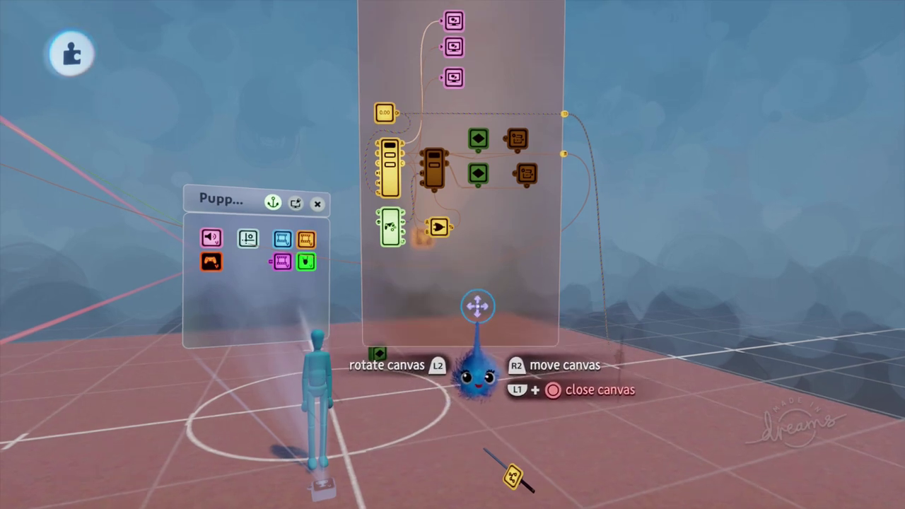
drag(479, 302, 506, 255)
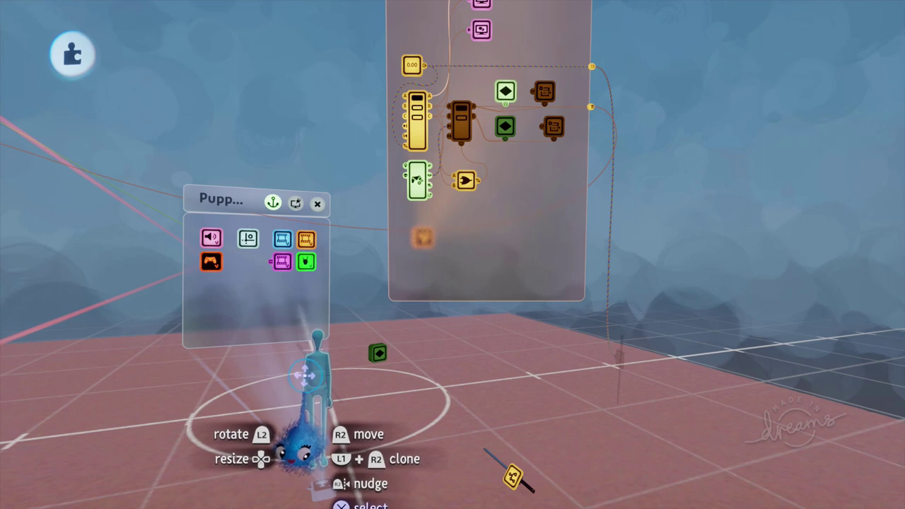
middle_drag(475, 238, 462, 354)
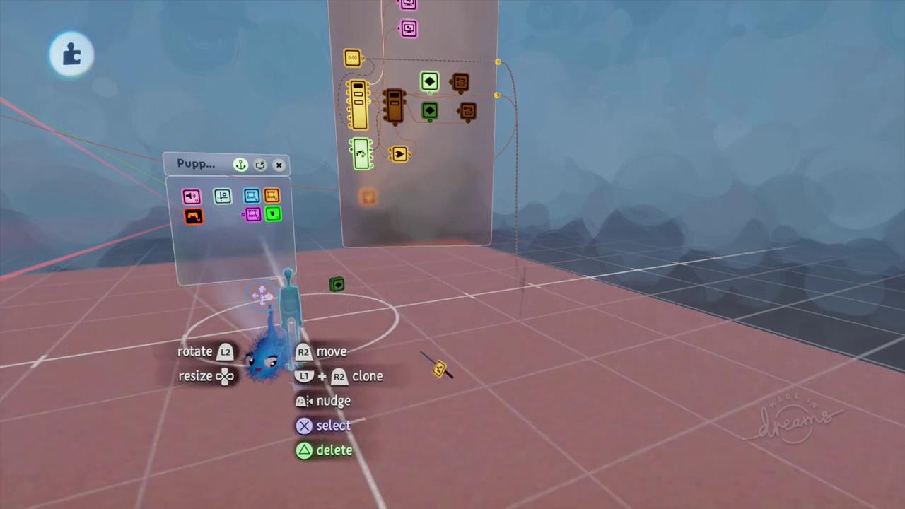
drag(291, 302, 383, 231)
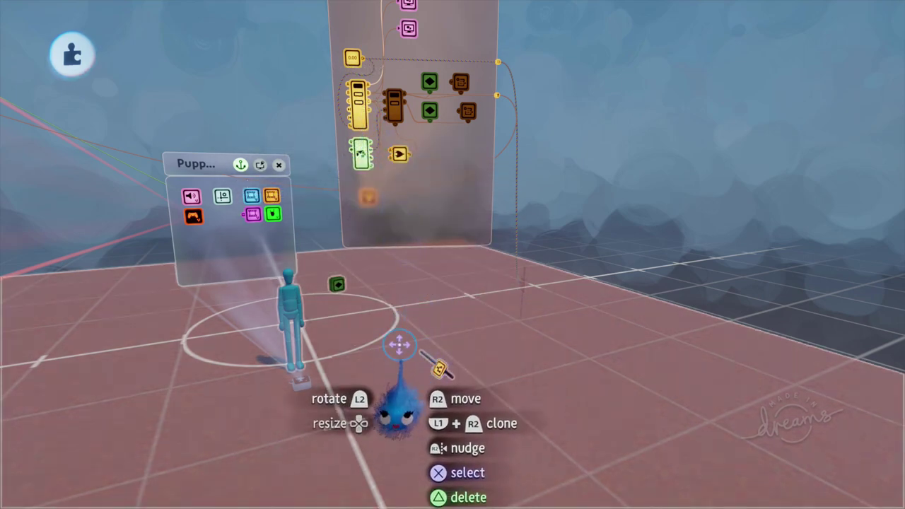
Look over the ground sword, then examine the main microchip's Sword variable, the first Selector and the Text Displayers it drives.
drag(421, 347, 417, 404)
middle_drag(479, 369, 473, 258)
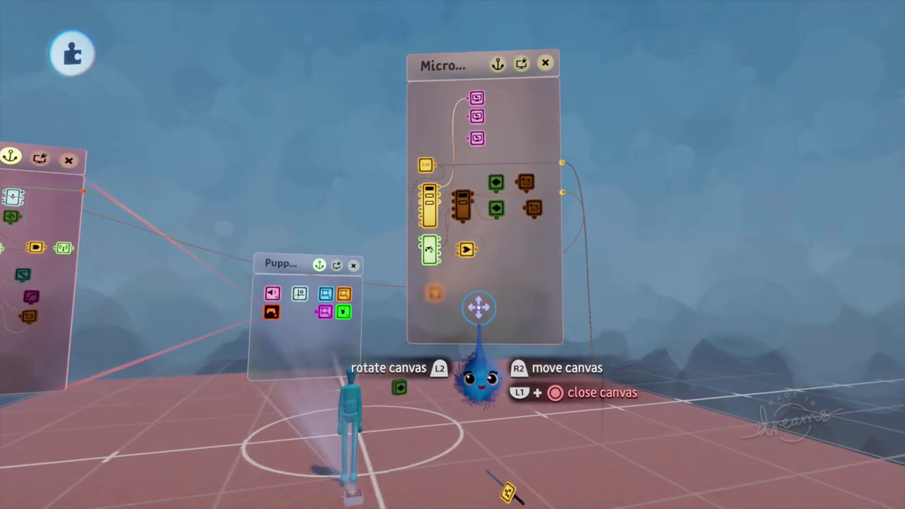
middle_drag(464, 363, 447, 318)
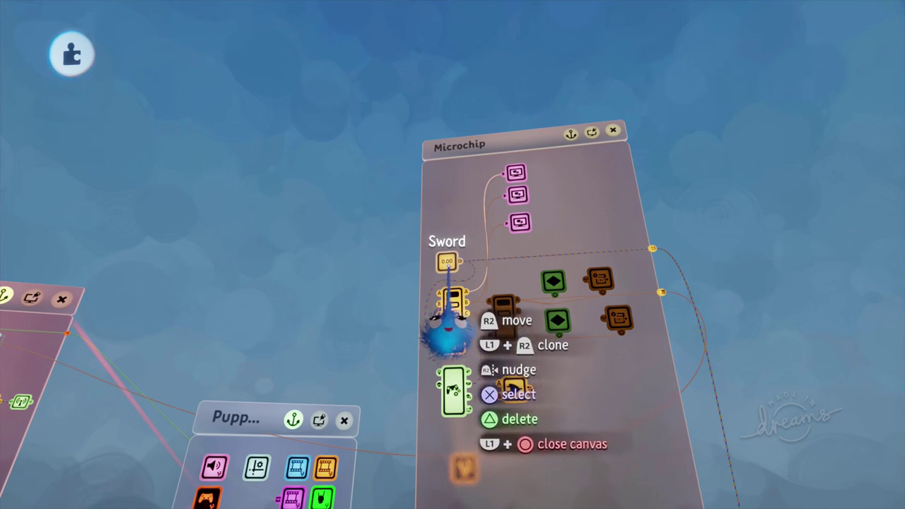
middle_drag(448, 268, 519, 368)
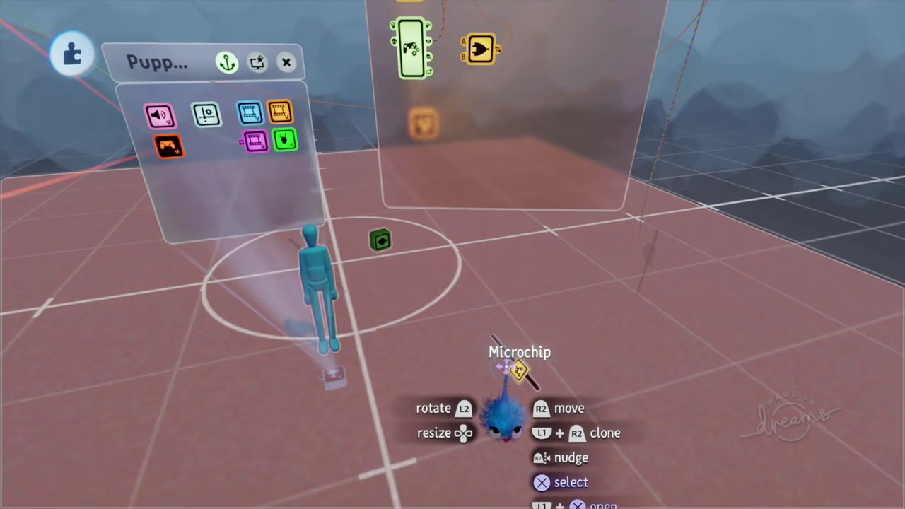
click(518, 369)
scroll(484, 226, up, 5)
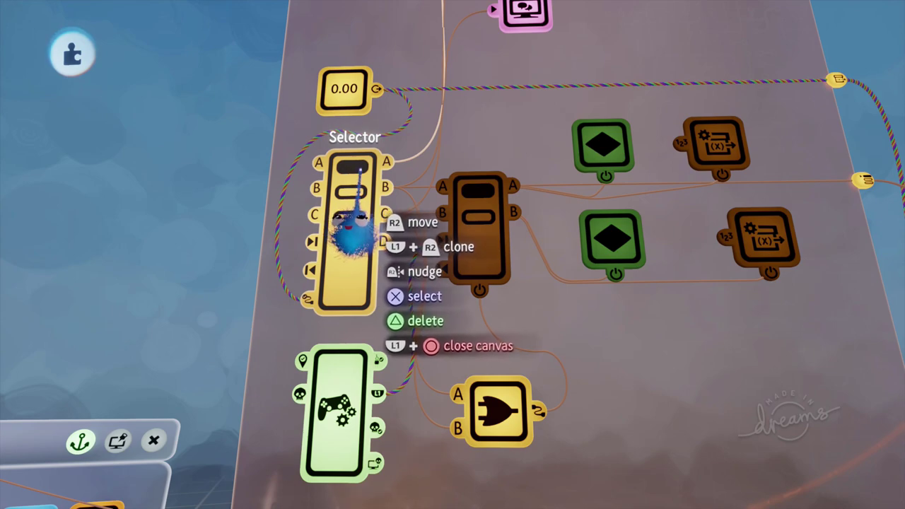
scroll(360, 169, down, 5)
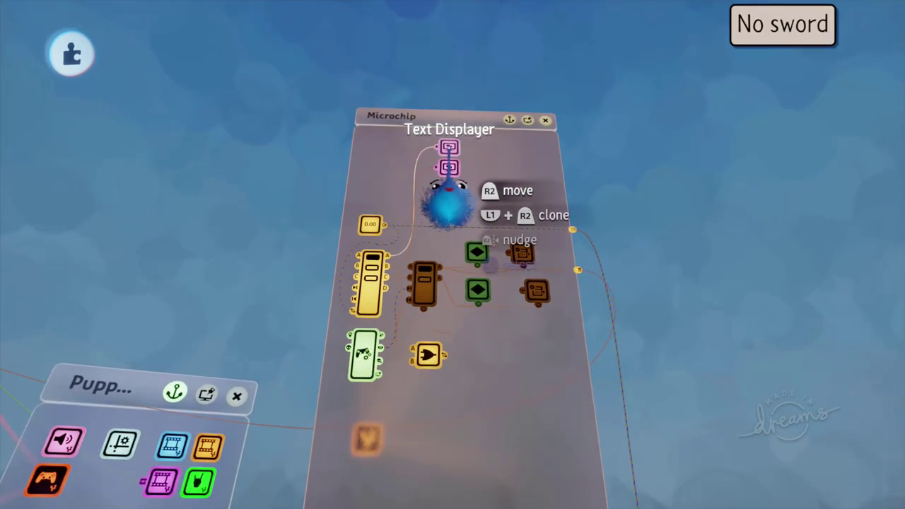
scroll(410, 269, up, 3)
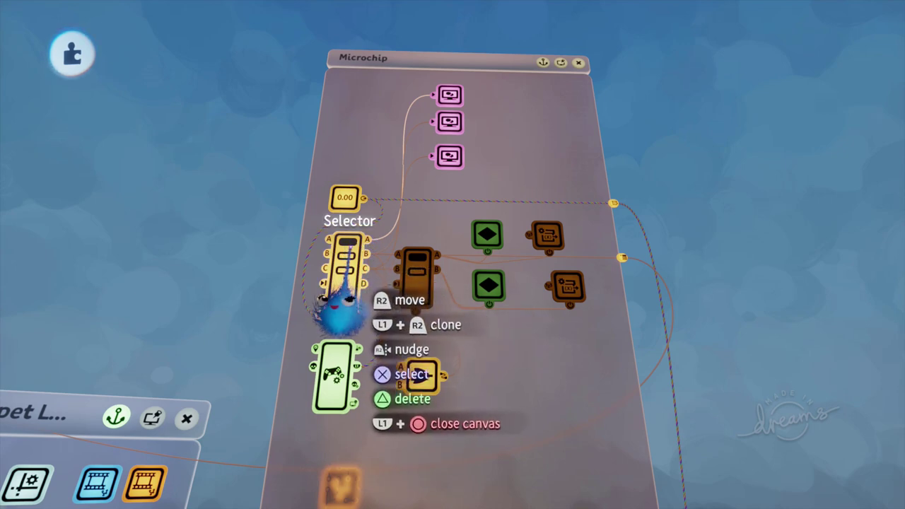
Examine how the first Selector, OR Gate and second Selector are wired to the two keyframes and variable modifiers.
scroll(374, 323, up, 5)
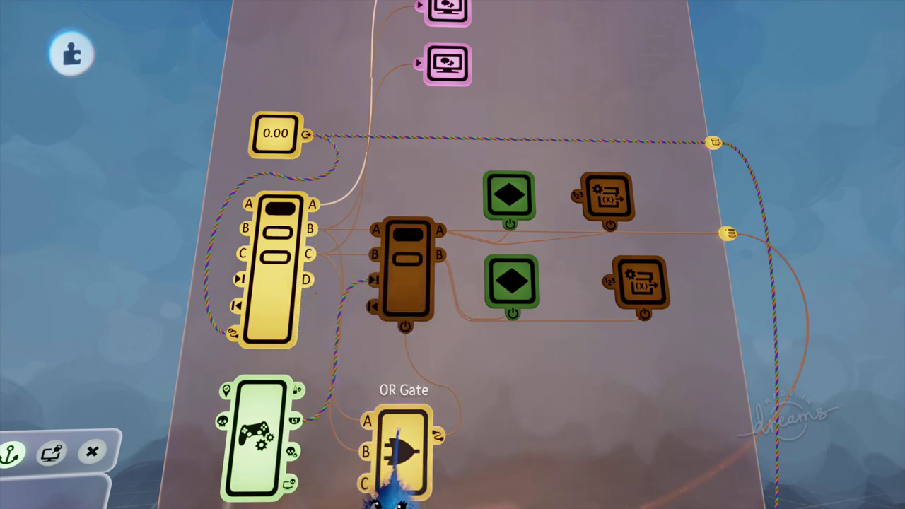
scroll(410, 285, up, 3)
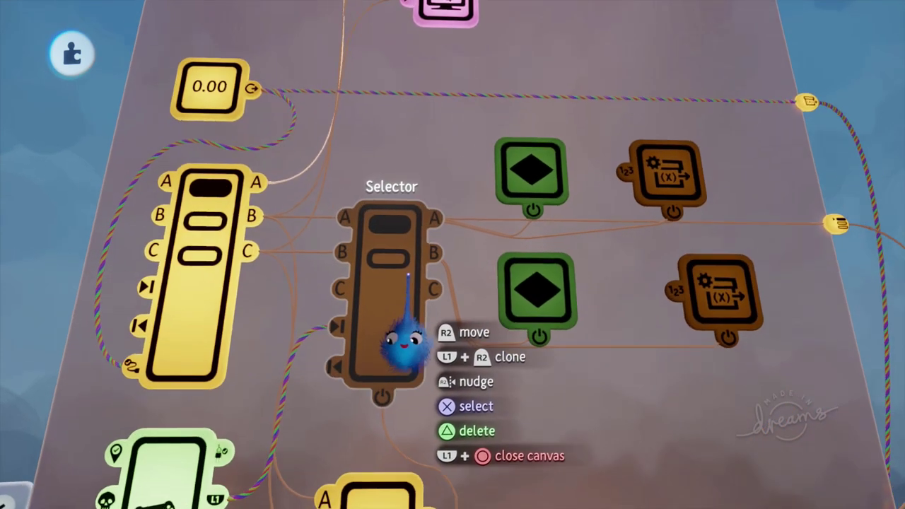
scroll(408, 272, down, 1)
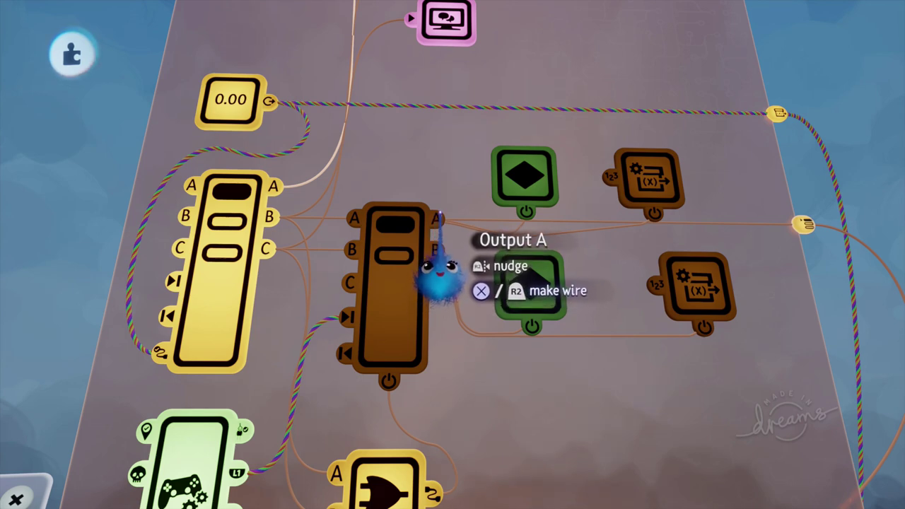
scroll(436, 215, up, 1)
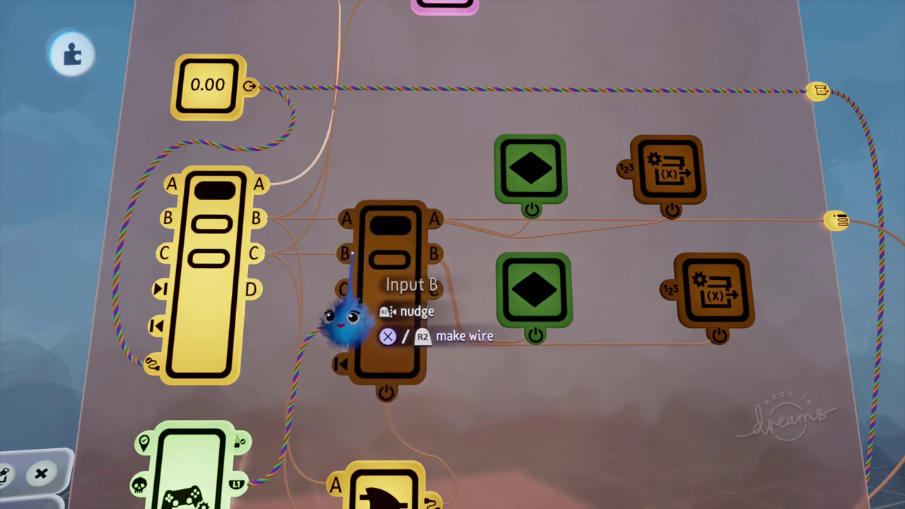
scroll(375, 257, down, 5)
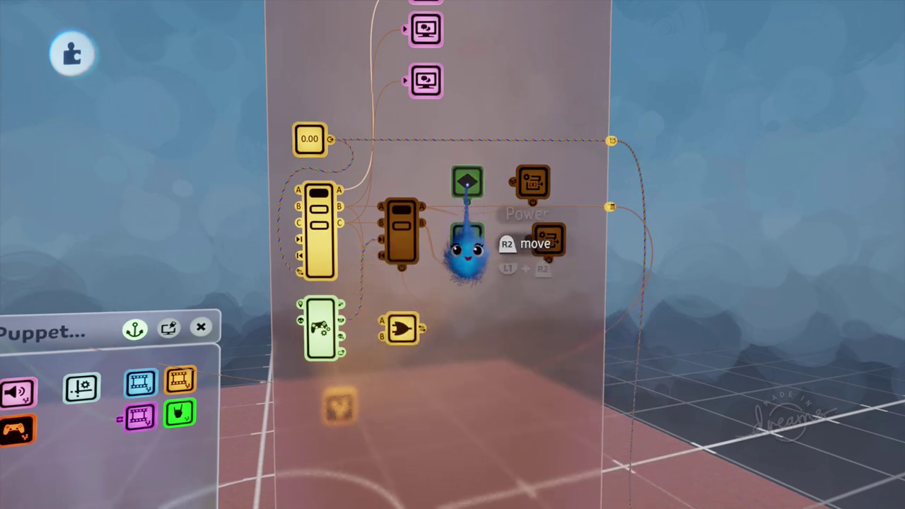
scroll(468, 170, up, 5)
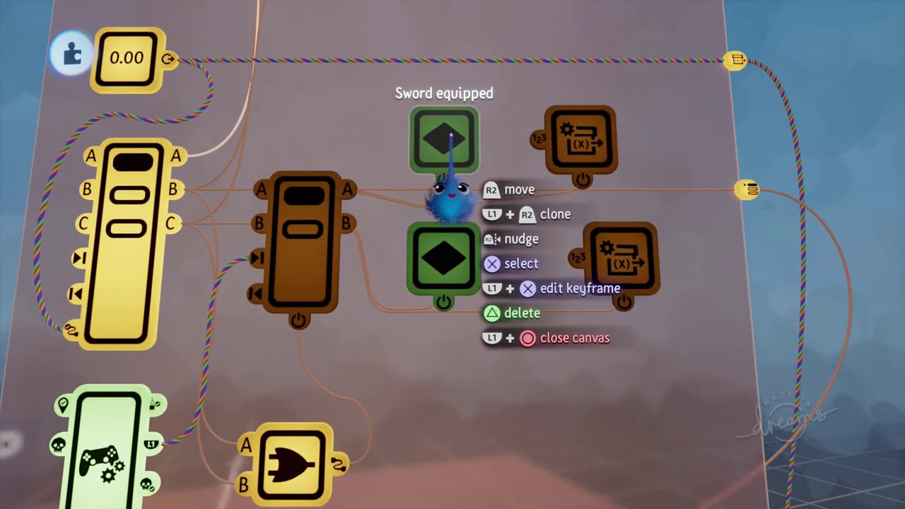
scroll(434, 317, down, 3)
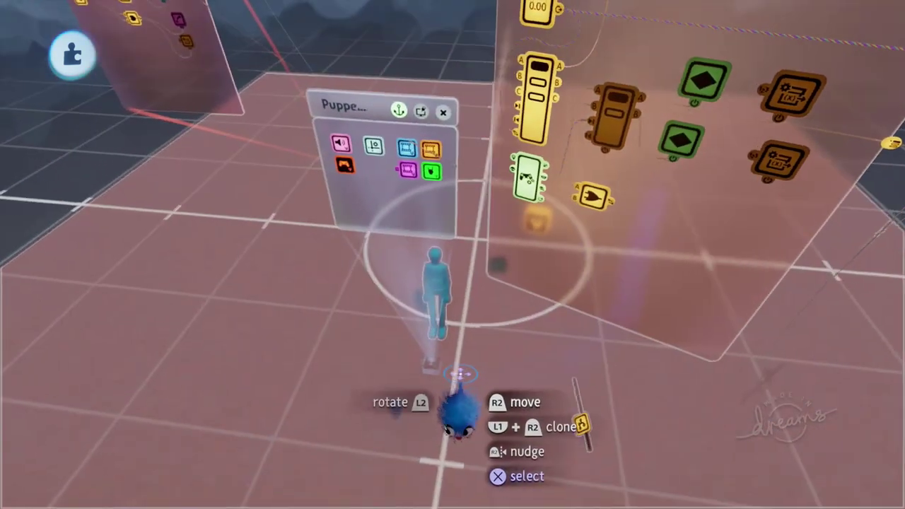
Move the stray keyframe beside the puppet onto the main microchip's canvas and delete it.
middle_drag(463, 364, 474, 358)
drag(474, 358, 549, 342)
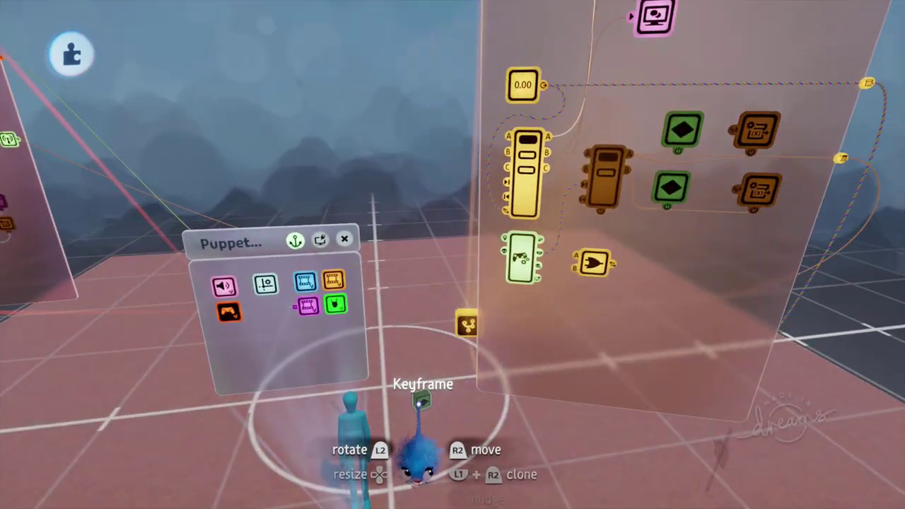
drag(419, 404, 456, 285)
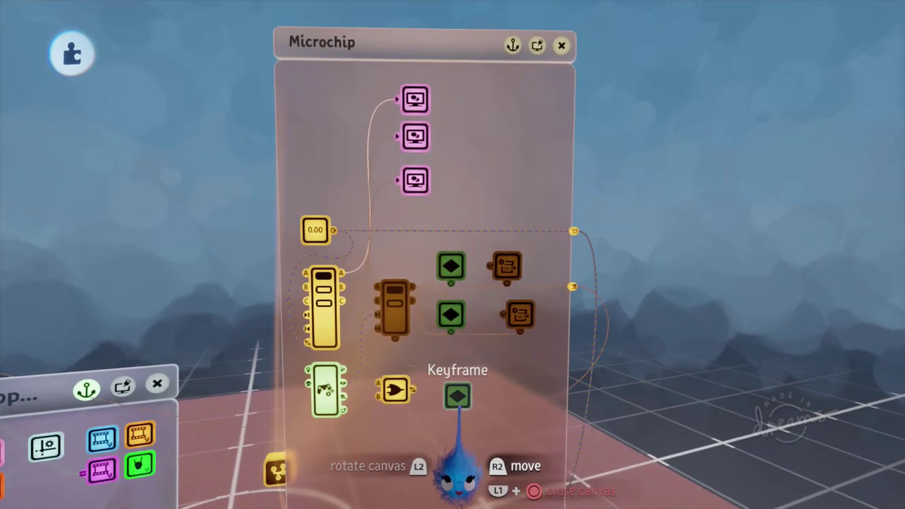
mouse_move(456, 459)
mouse_down()
mouse_move(432, 414)
mouse_move(373, 458)
mouse_move(492, 387)
mouse_up()
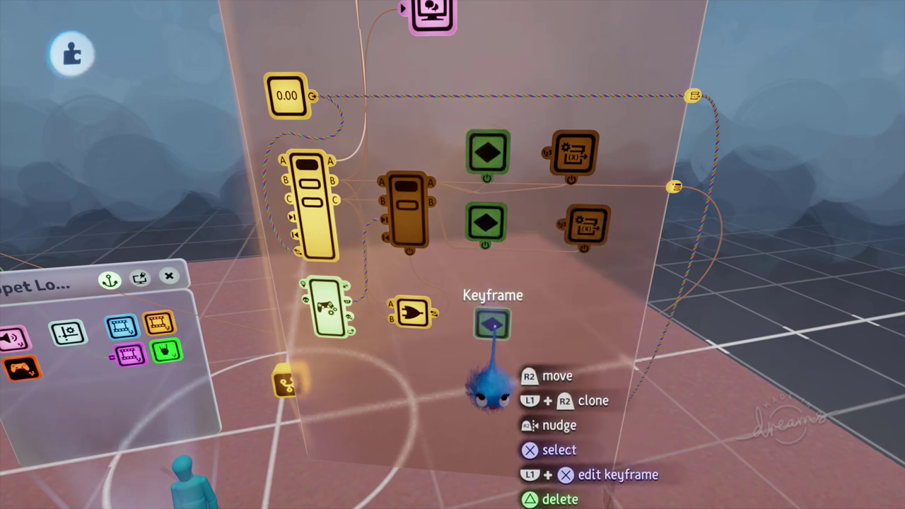
key(Delete)
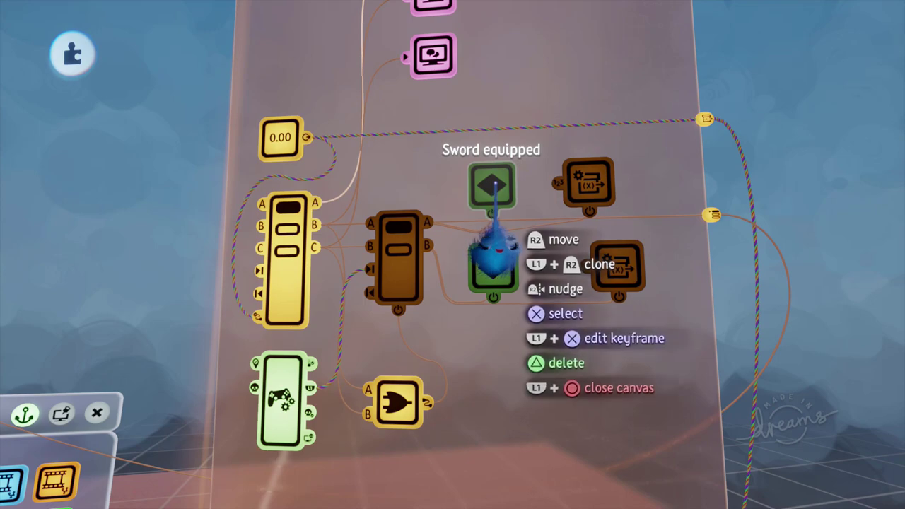
Open the Sword equipped keyframe for editing, review the puppet's physical and movement properties, and close them.
click(493, 187)
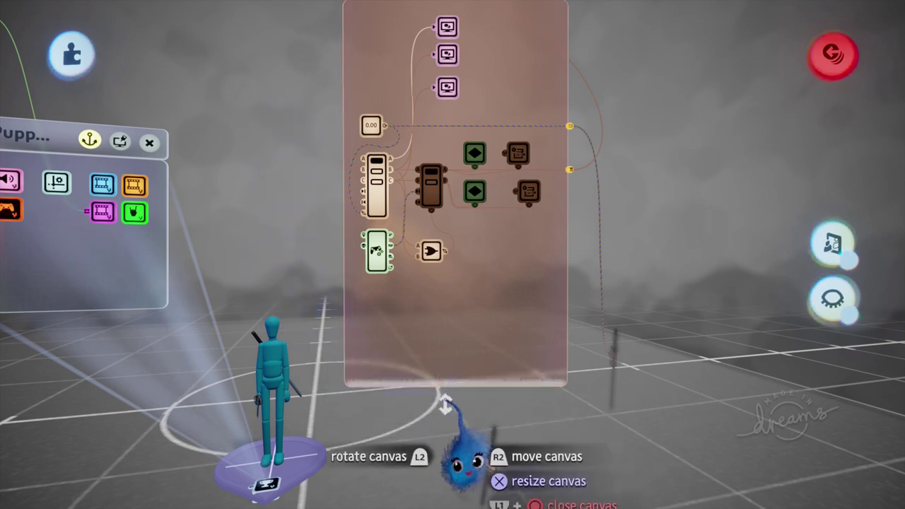
middle_drag(388, 397, 322, 379)
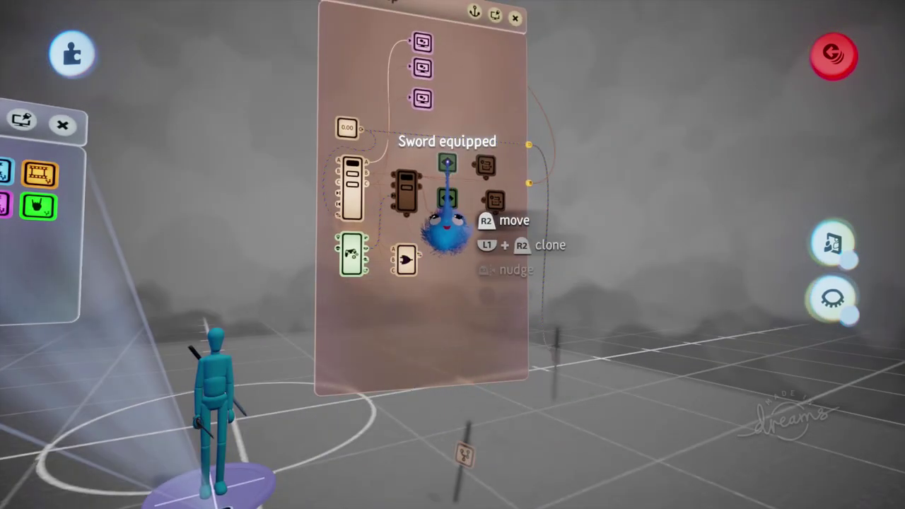
click(446, 163)
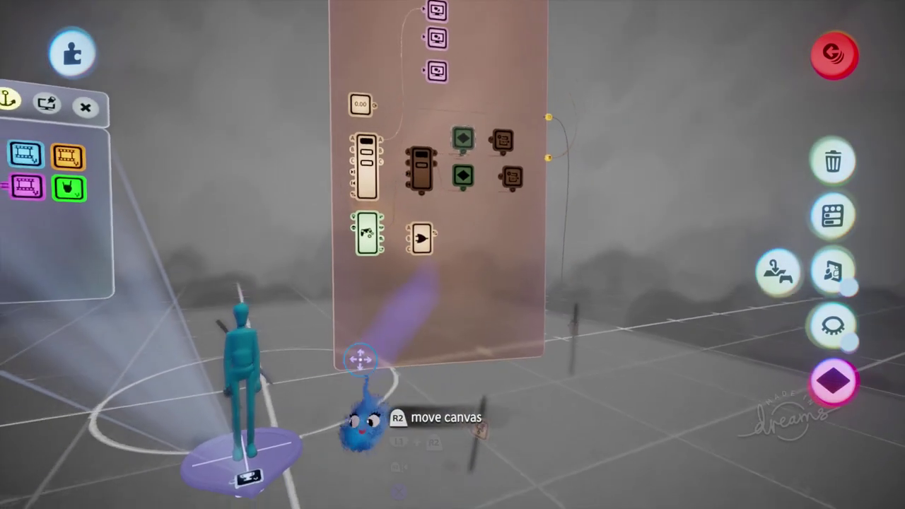
click(260, 463)
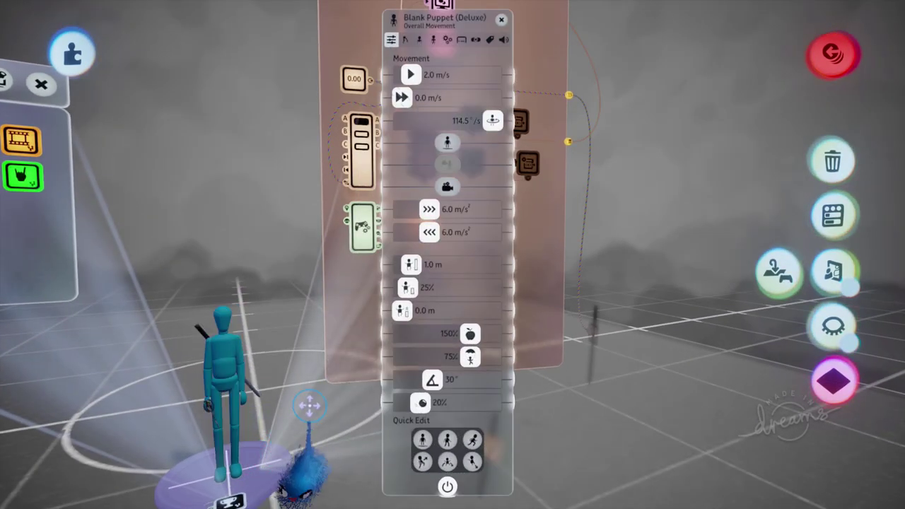
click(460, 39)
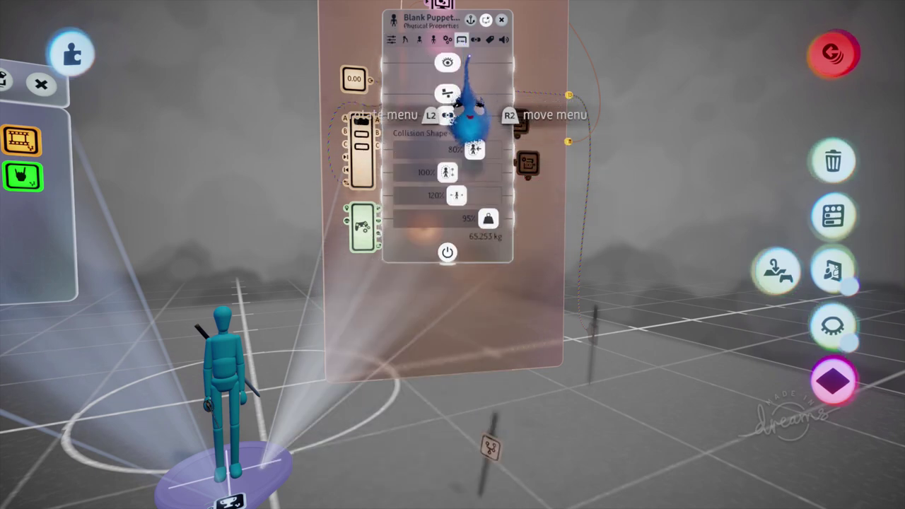
click(389, 40)
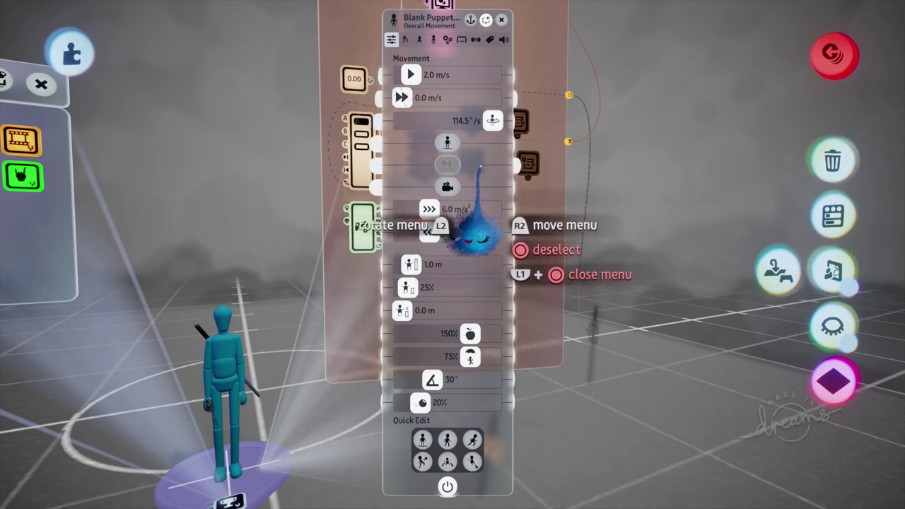
click(501, 20)
Look over the puppet's swords in the Sword equipped keyframe and deselect the keyframe.
middle_drag(456, 375, 431, 397)
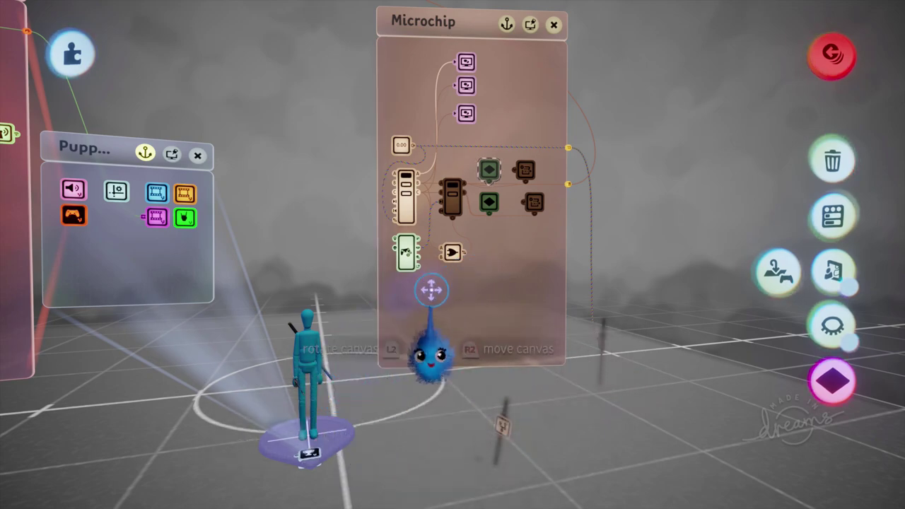
scroll(315, 444, up, 4)
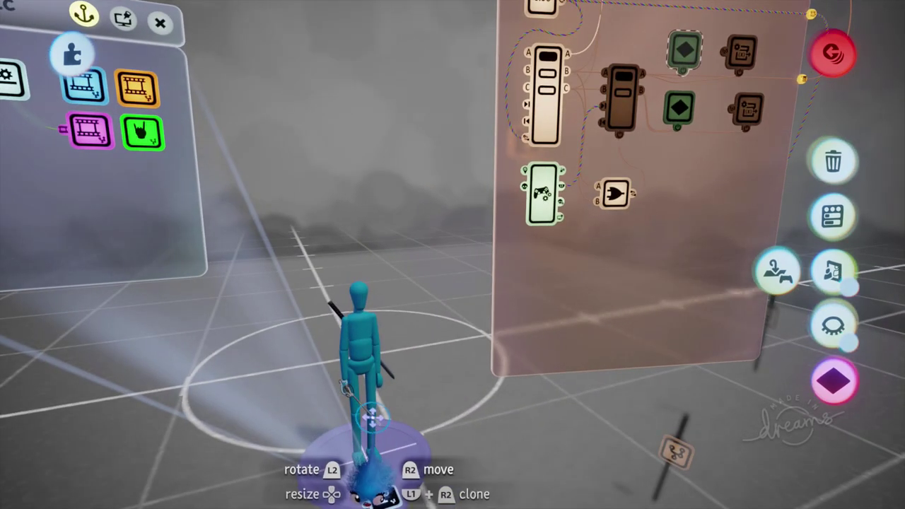
scroll(375, 415, down, 5)
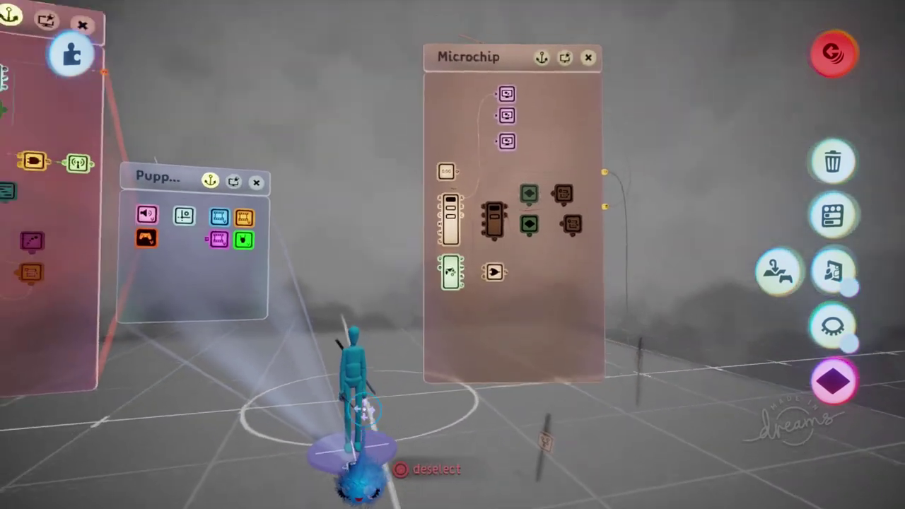
key(Escape)
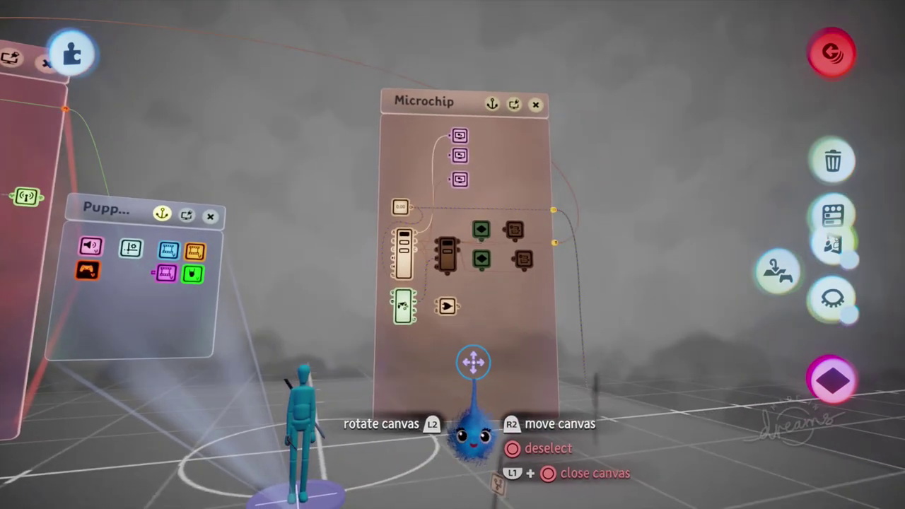
scroll(452, 388, down, 5)
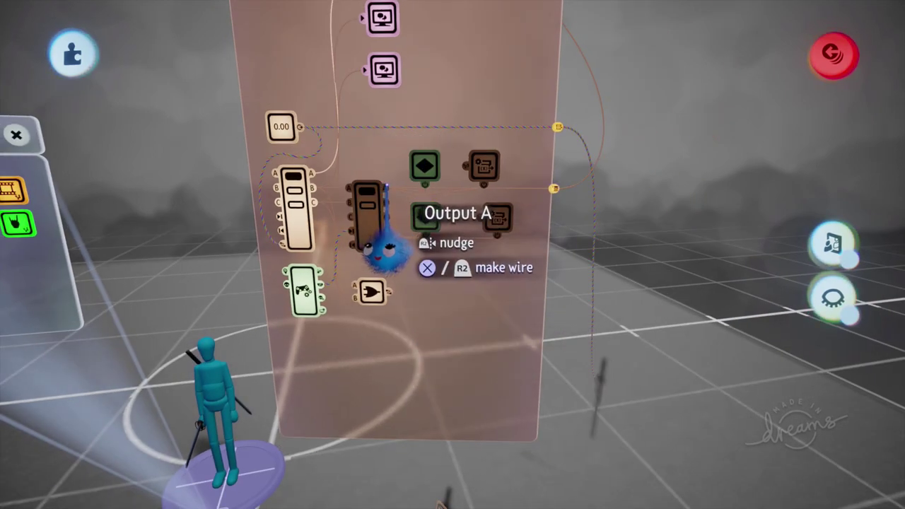
Start a wire from the second Selector's output A, cancel it, and leave the keyframe editing mode.
drag(385, 251, 463, 156)
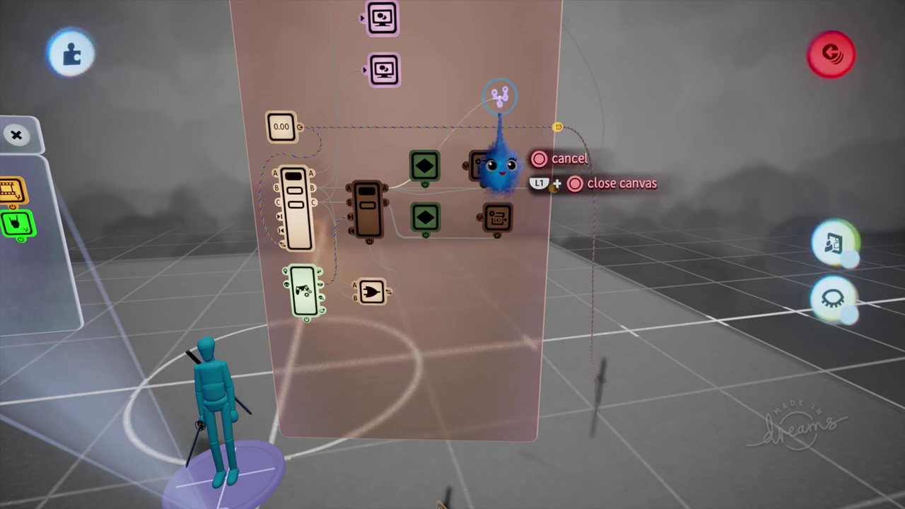
middle_drag(438, 327, 515, 373)
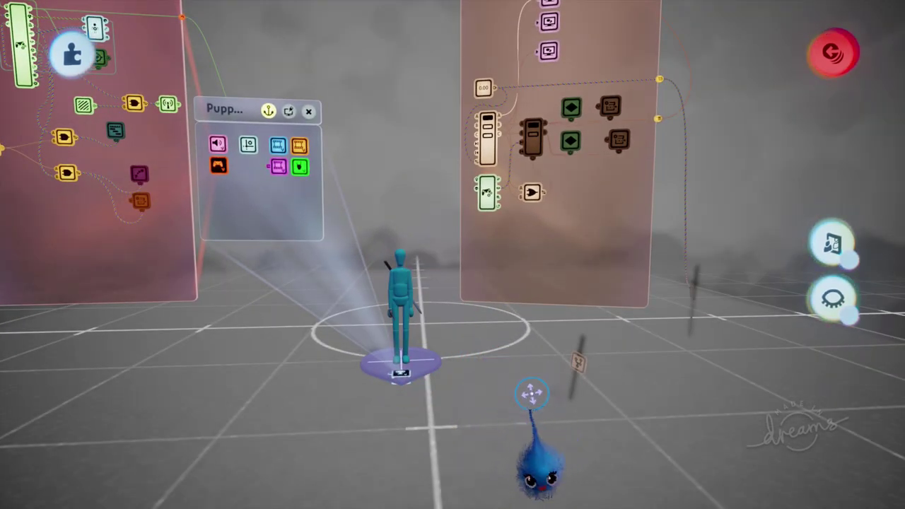
middle_drag(524, 388, 473, 345)
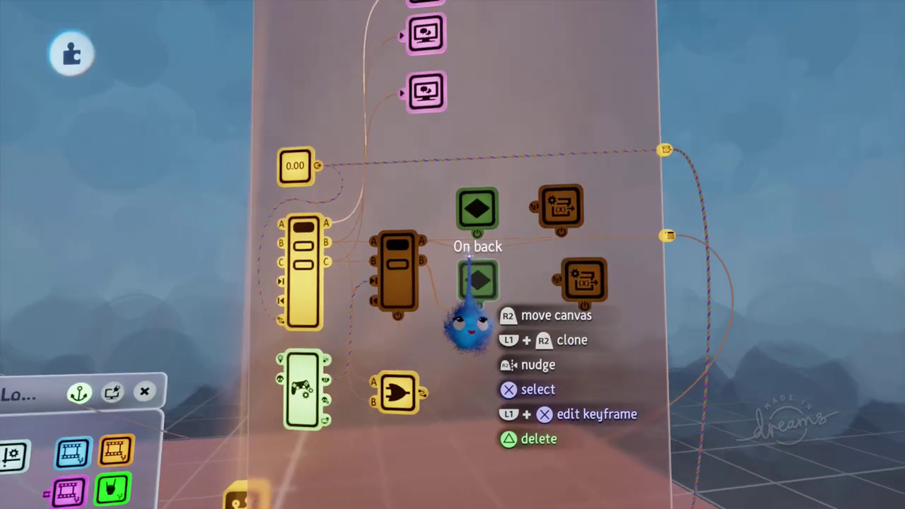
Check the operation values of the Sword variable modifiers beside the Sword equipped and On back keyframes.
scroll(467, 256, up, 2)
click(582, 200)
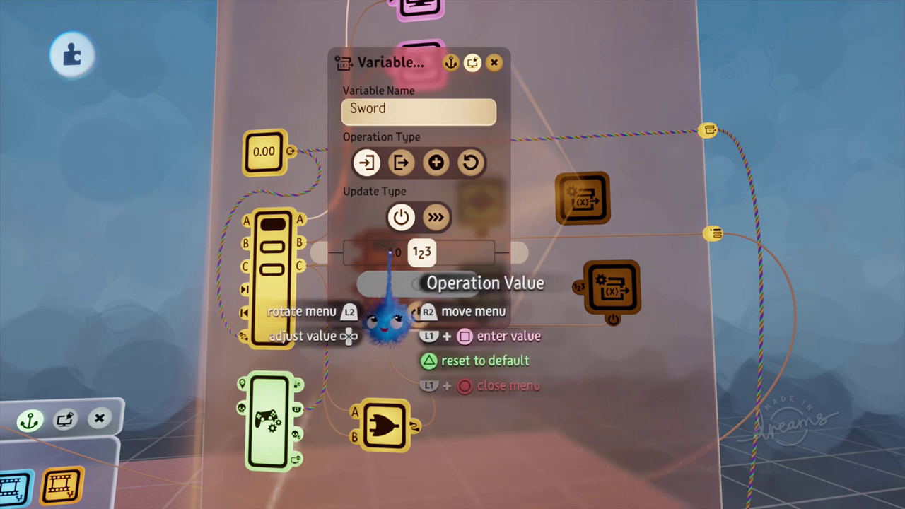
click(494, 63)
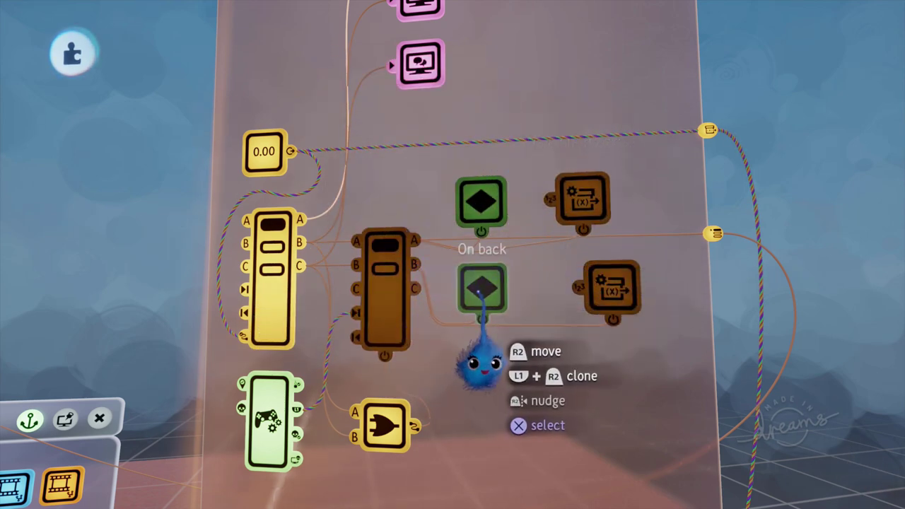
click(481, 291)
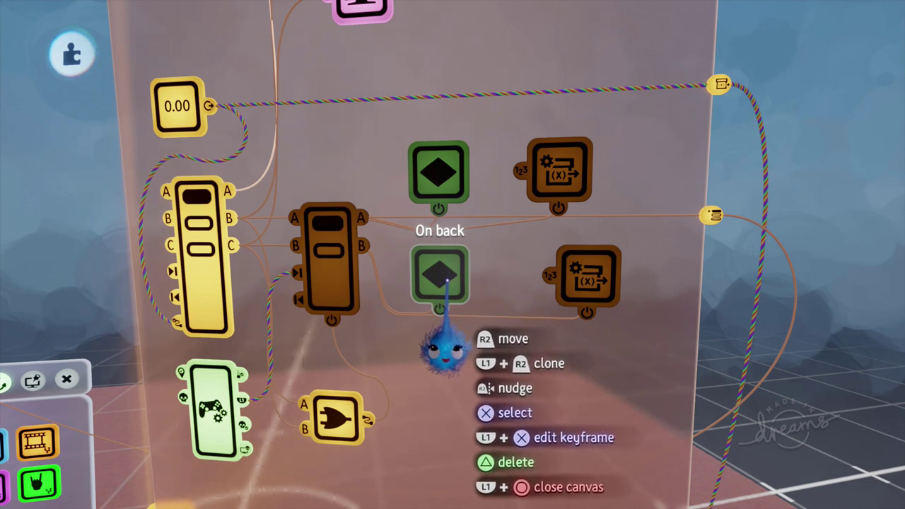
click(560, 308)
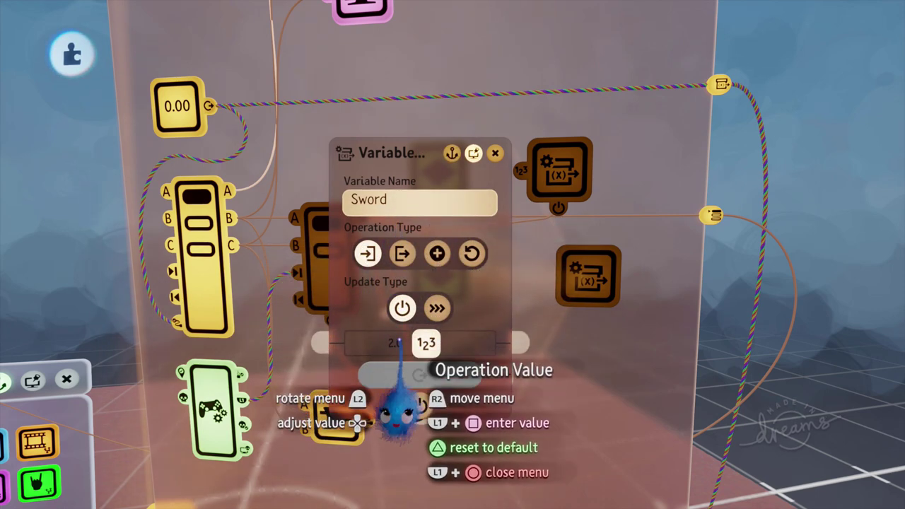
Close the Sword variable modifier's settings and look over the Selector and Controller Sensor wiring.
click(494, 154)
scroll(493, 354, down, 3)
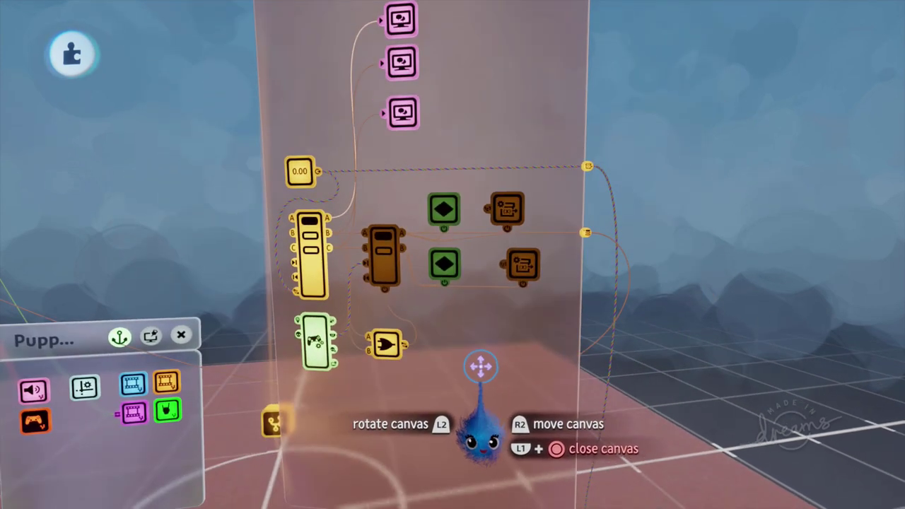
drag(479, 366, 480, 396)
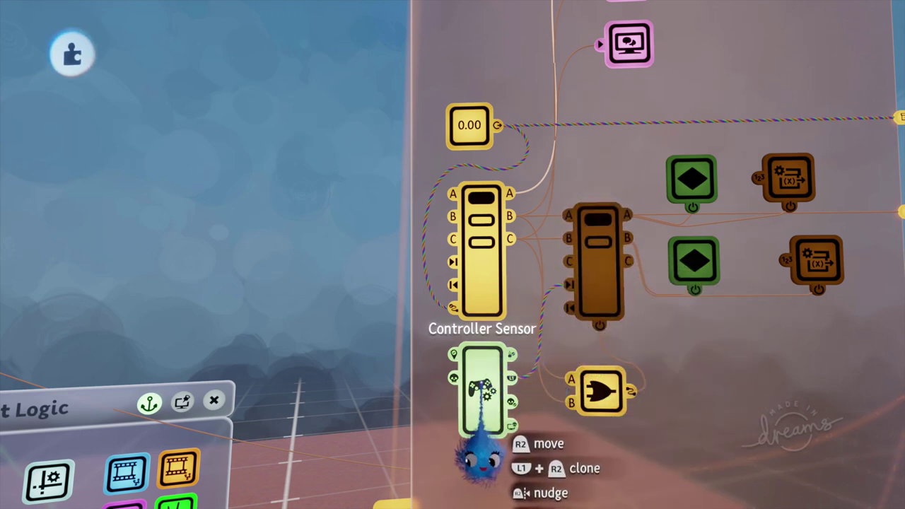
scroll(488, 360, down, 5)
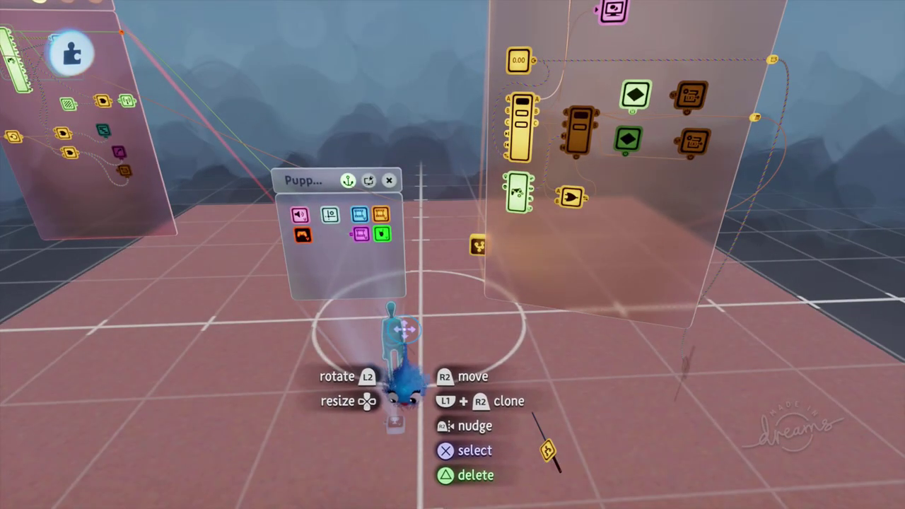
Trace how the Selector's output A feeds the Equipped input and the AND gates in the Controller Logic chip.
scroll(453, 337, up, 3)
scroll(542, 331, up, 2)
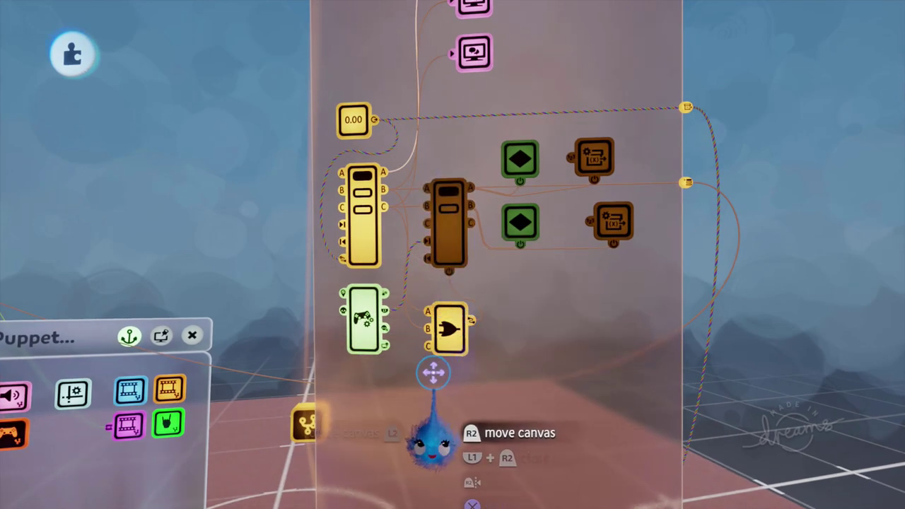
scroll(442, 369, down, 3)
scroll(415, 256, up, 5)
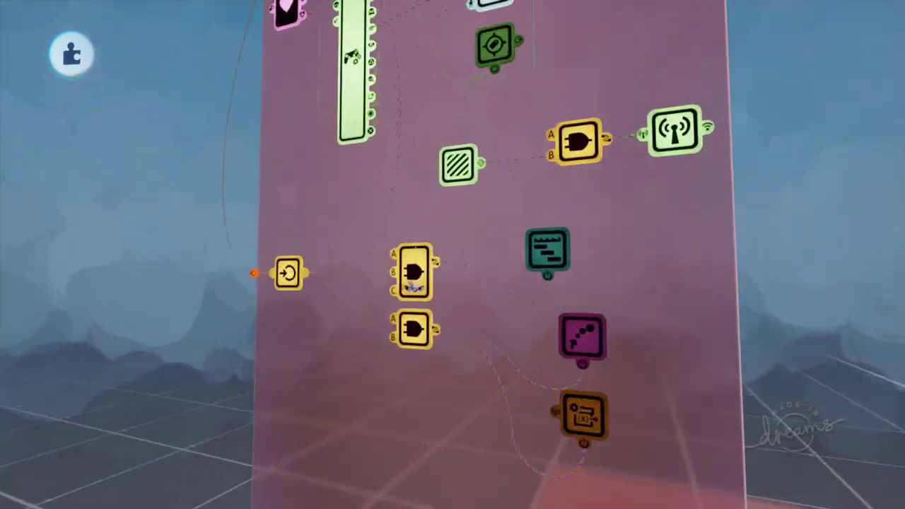
scroll(420, 311, down, 2)
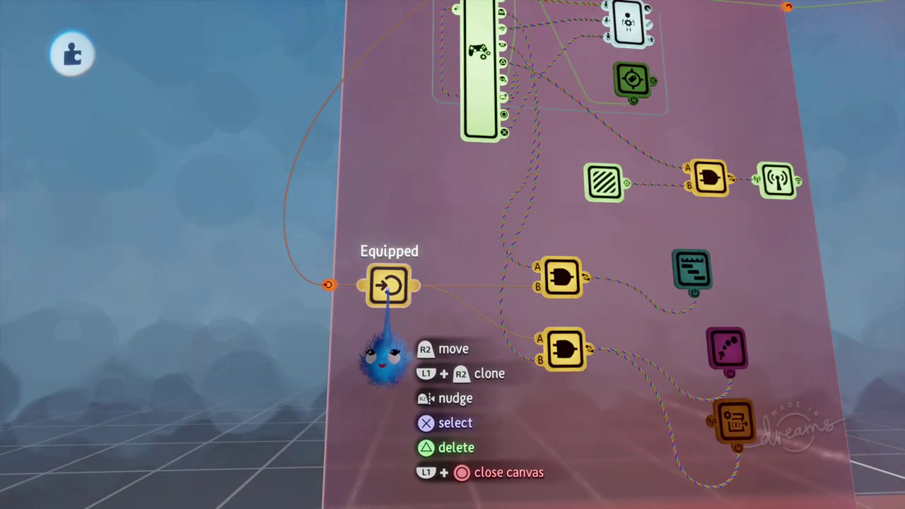
middle_drag(397, 285, 543, 231)
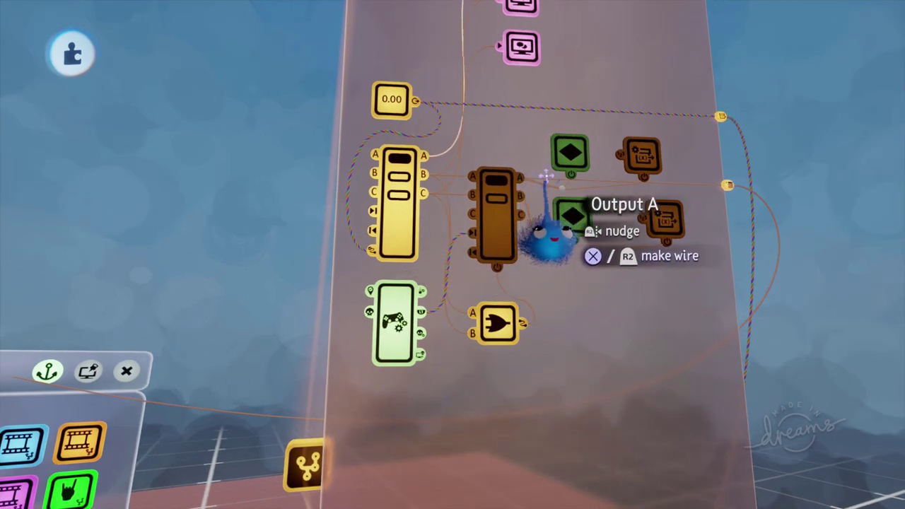
middle_drag(743, 304, 456, 380)
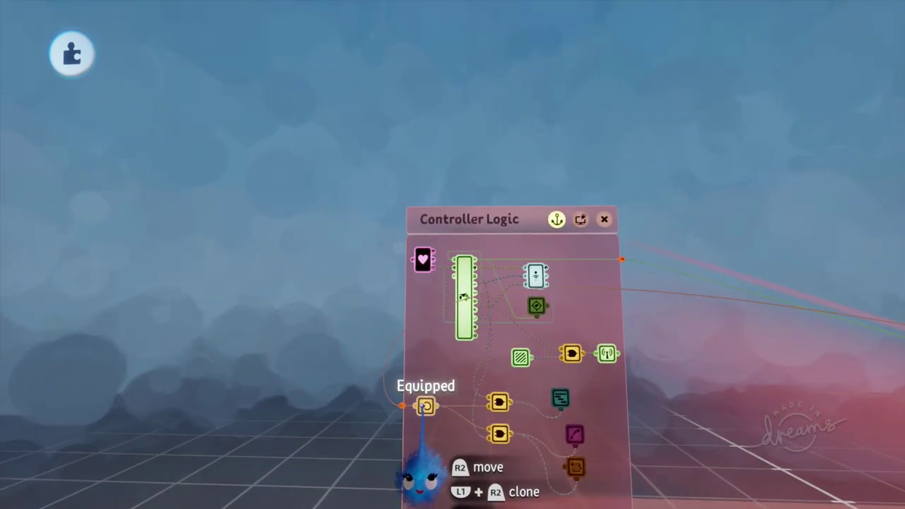
middle_drag(425, 407, 487, 371)
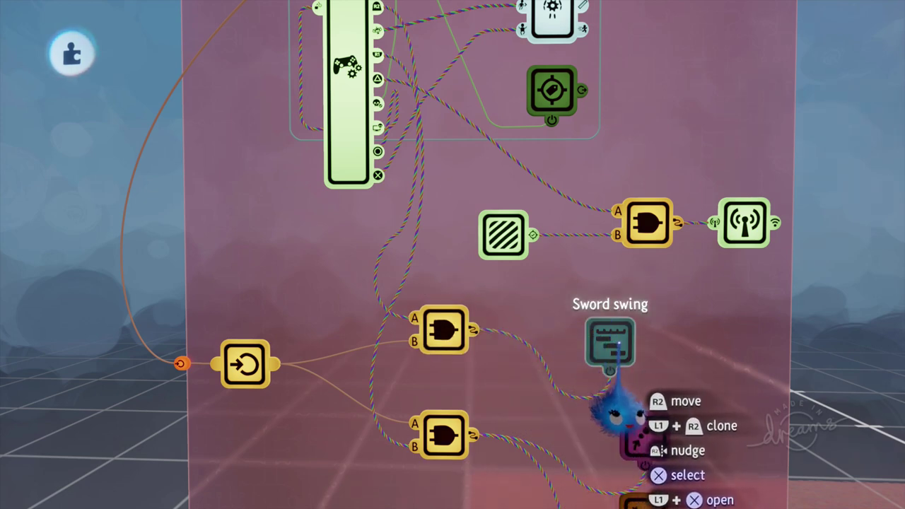
Review the Sword swing timeline's playback properties and its contents, and close both.
click(612, 344)
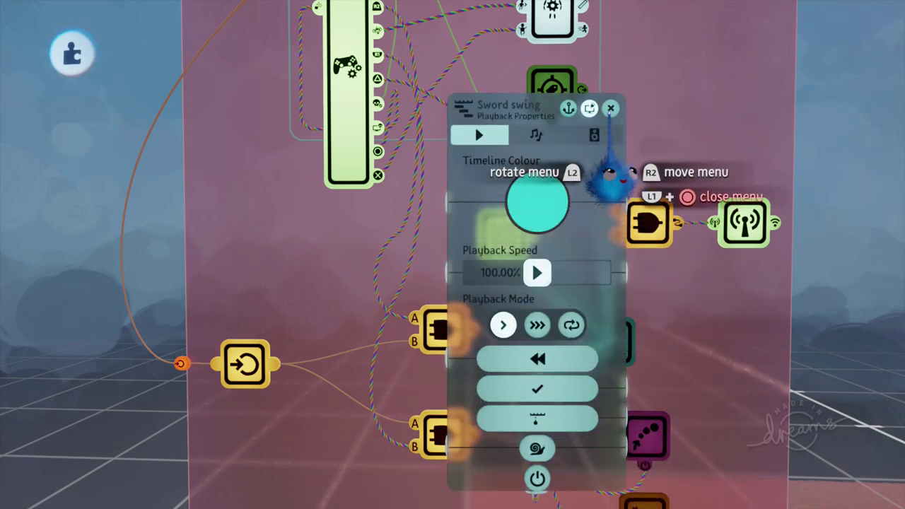
click(610, 107)
click(608, 333)
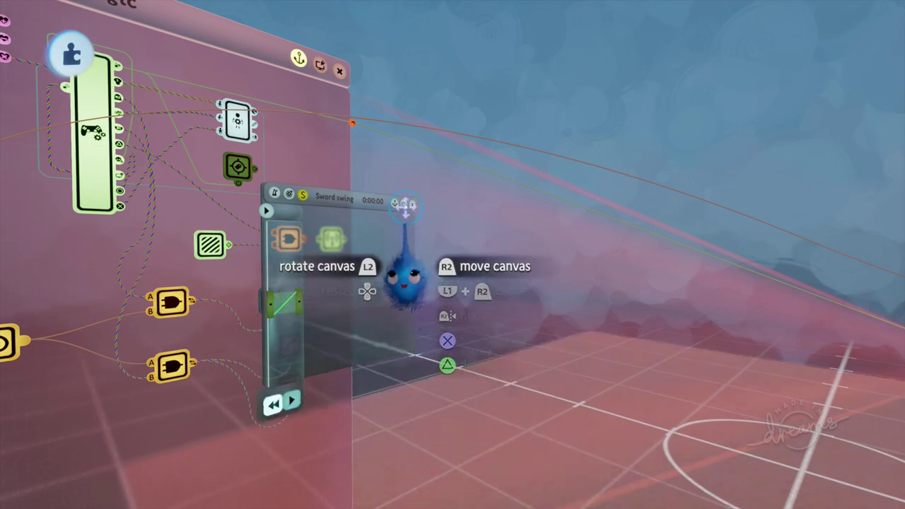
click(413, 204)
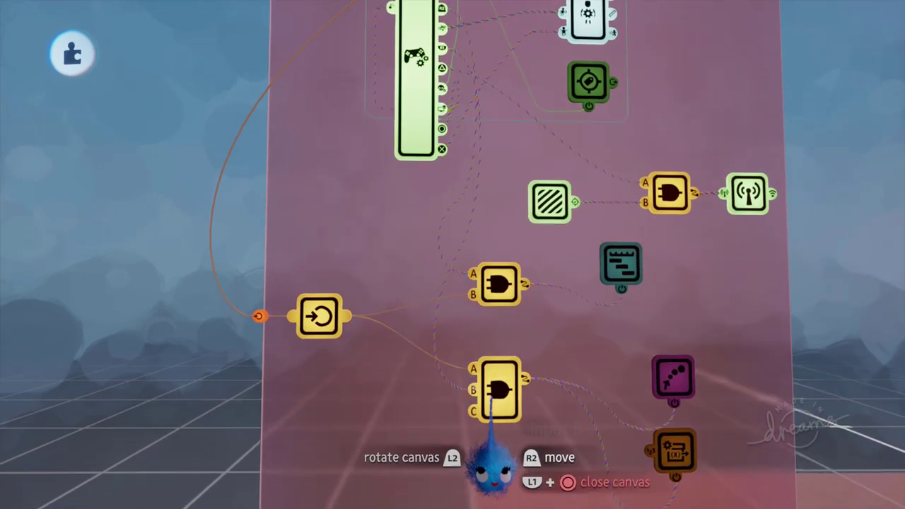
Check the operation value of the Sword variable modifier below the Emitter in the Controller Logic chip.
middle_drag(491, 453, 477, 452)
middle_drag(625, 362, 531, 390)
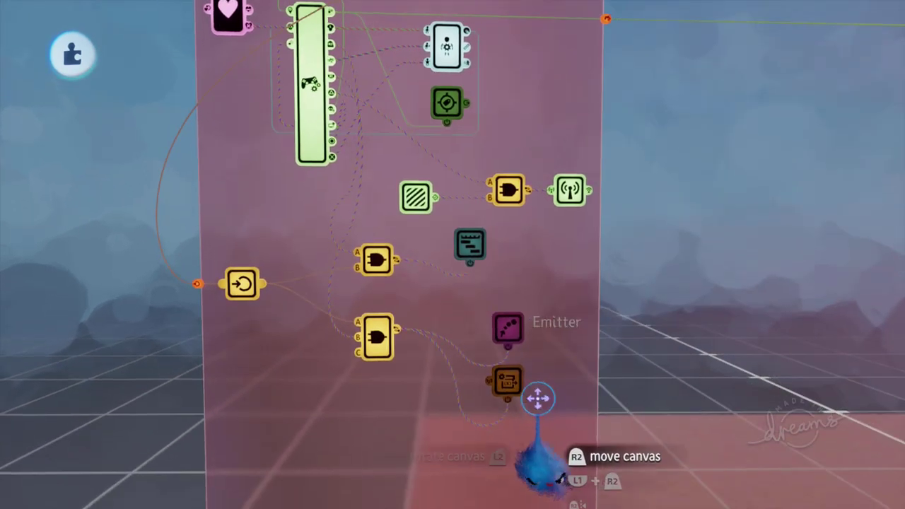
mouse_move(513, 452)
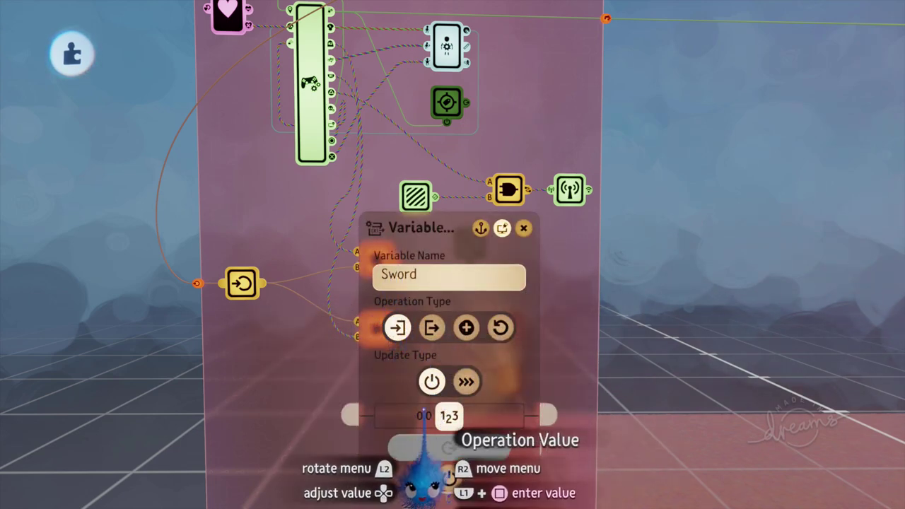
click(522, 232)
Examine the Emitter in the Controller Logic chip and the sword lying on the floor.
scroll(511, 417, up, 5)
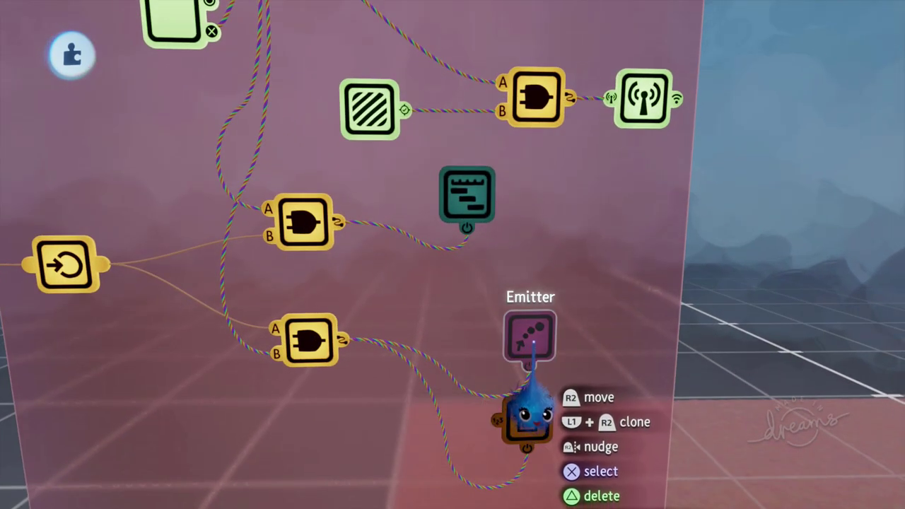
scroll(521, 341, down, 10)
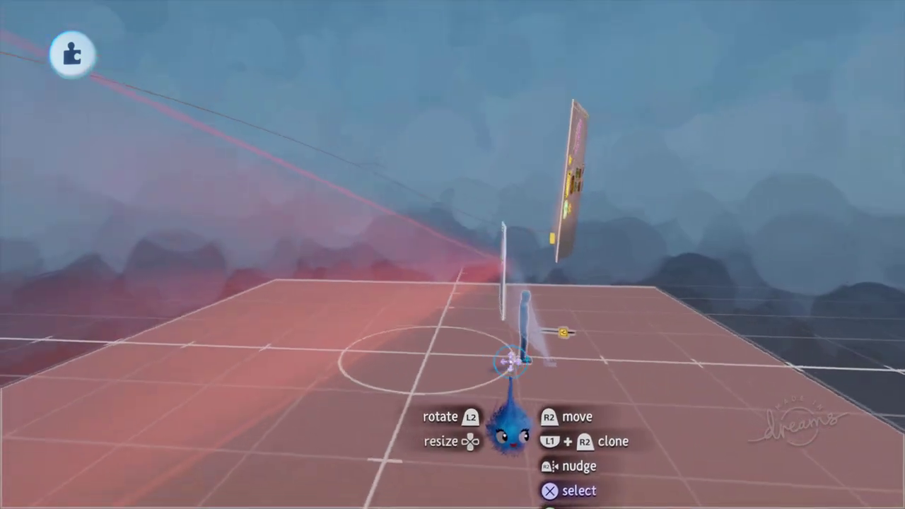
middle_drag(509, 360, 495, 394)
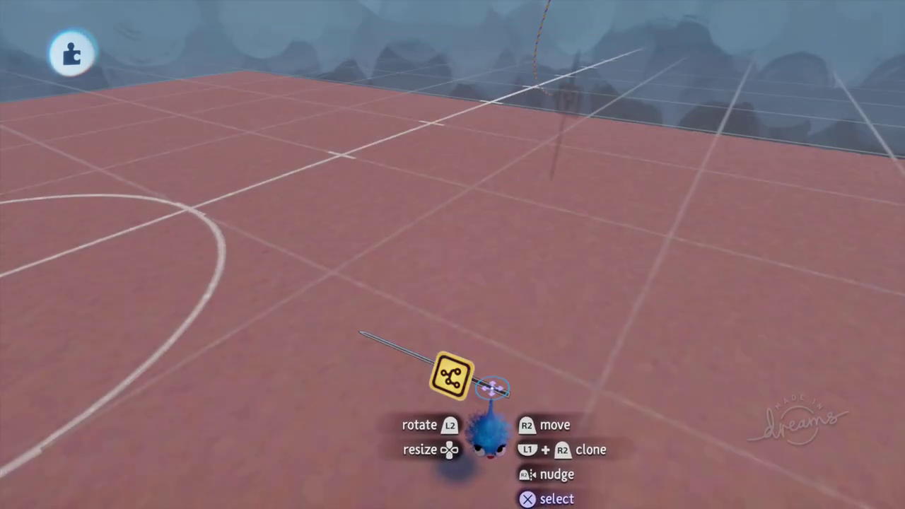
drag(563, 288, 592, 273)
middle_drag(591, 273, 281, 234)
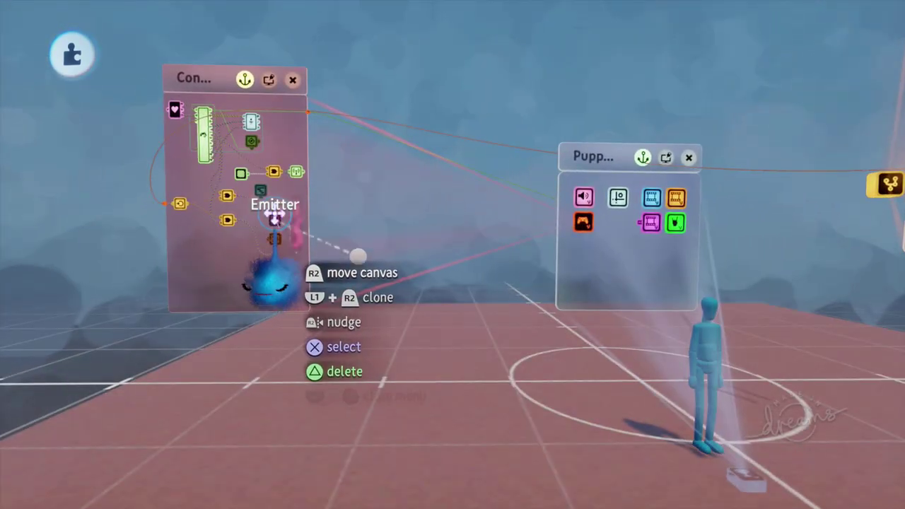
Open the Emitter's properties, reposition the emitted sword beside the puppet, review the emission settings, and close them.
click(275, 221)
middle_drag(420, 328, 679, 410)
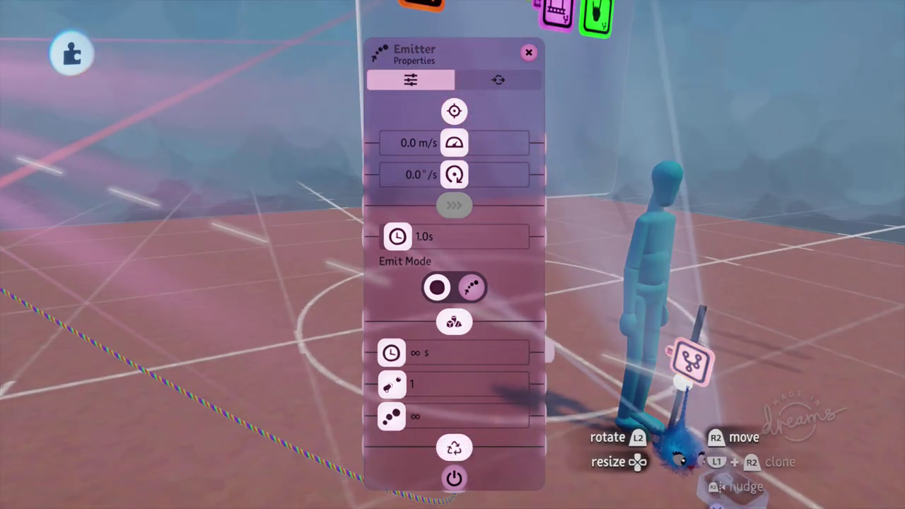
middle_drag(678, 452, 643, 417)
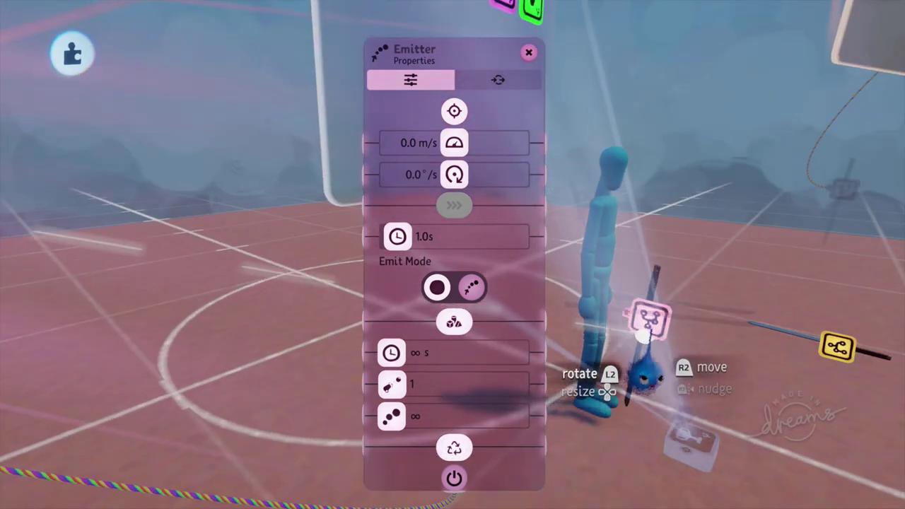
drag(650, 371, 671, 360)
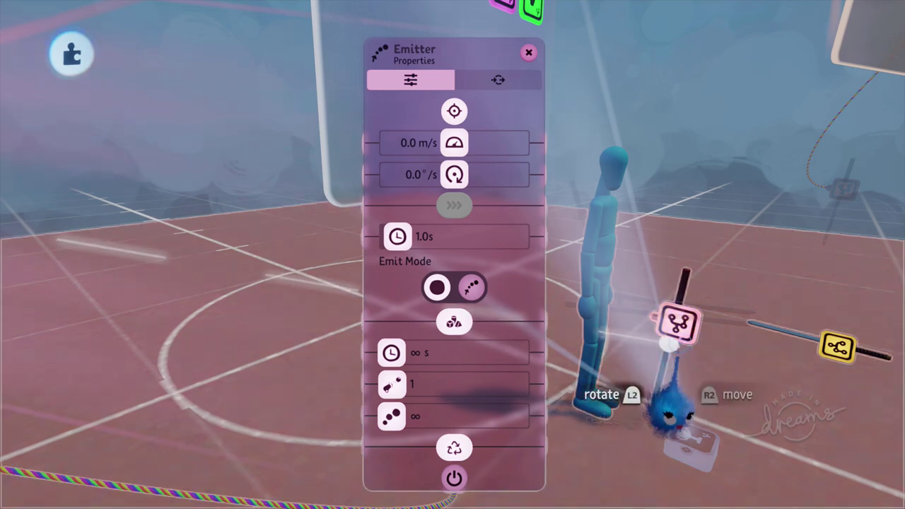
middle_drag(671, 438, 637, 469)
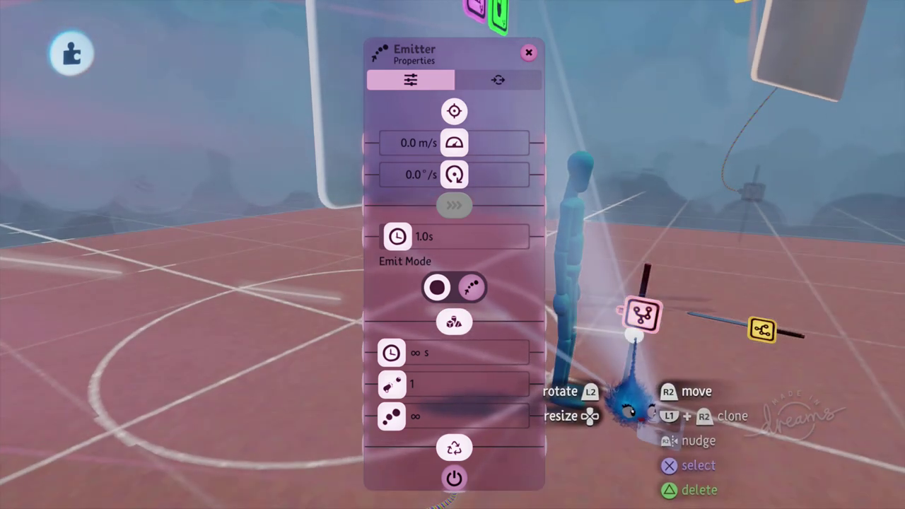
drag(628, 402, 625, 387)
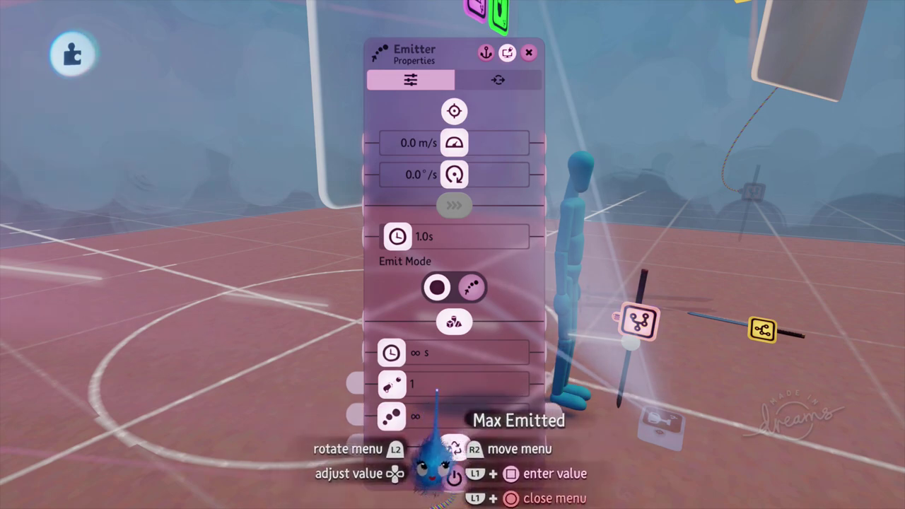
click(528, 53)
Review the physical properties of the sword lying on the floor and close them.
middle_drag(551, 186, 550, 297)
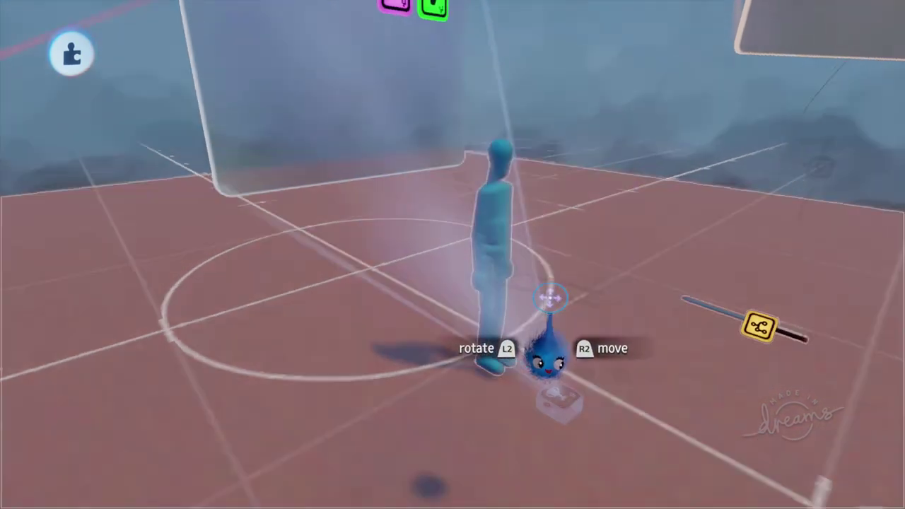
scroll(545, 332, down, 5)
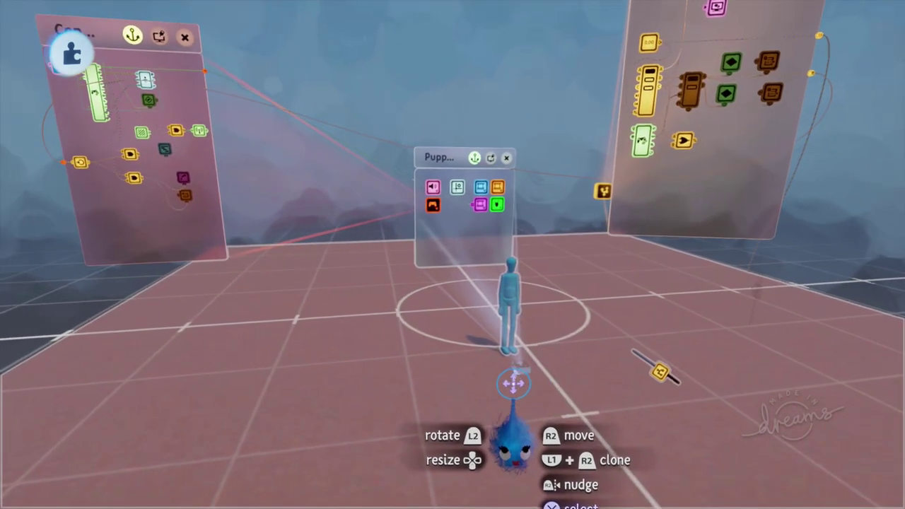
scroll(519, 369, up, 2)
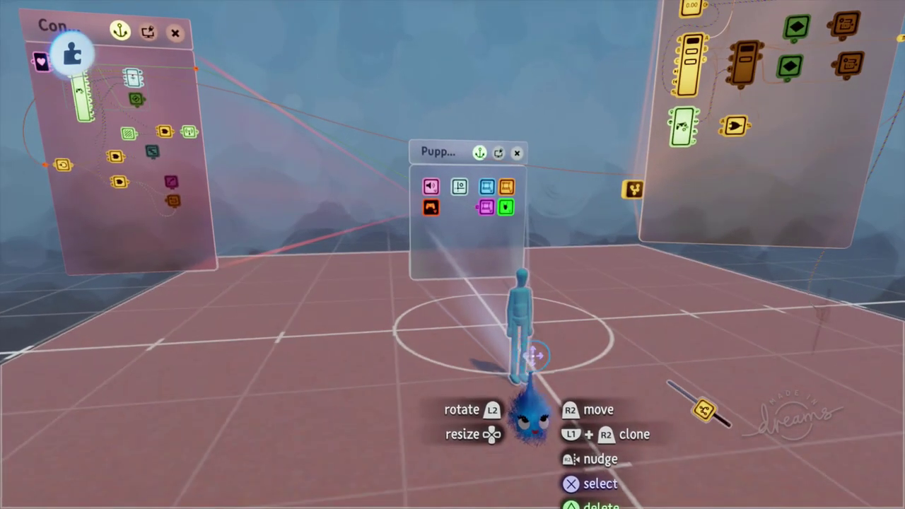
mouse_move(542, 376)
middle_down()
mouse_move(594, 323)
mouse_move(594, 295)
mouse_move(567, 323)
mouse_move(555, 317)
mouse_move(549, 359)
middle_up()
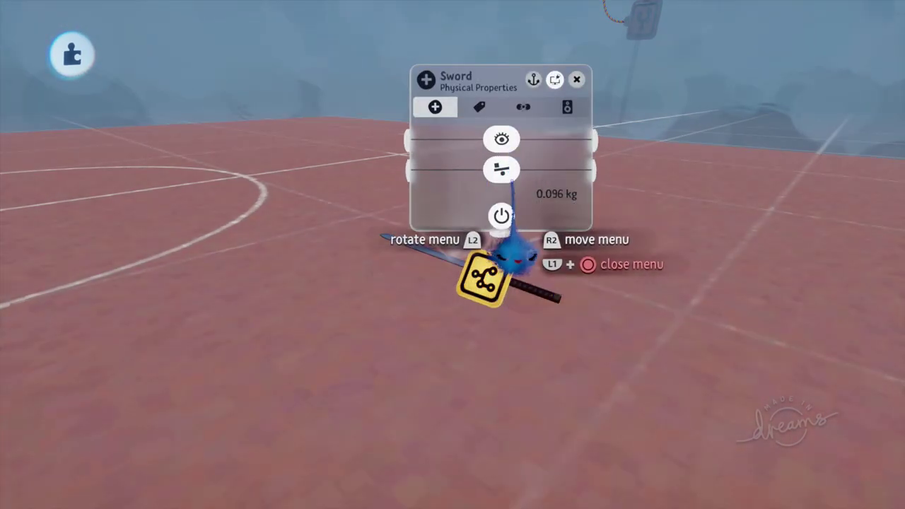
click(576, 80)
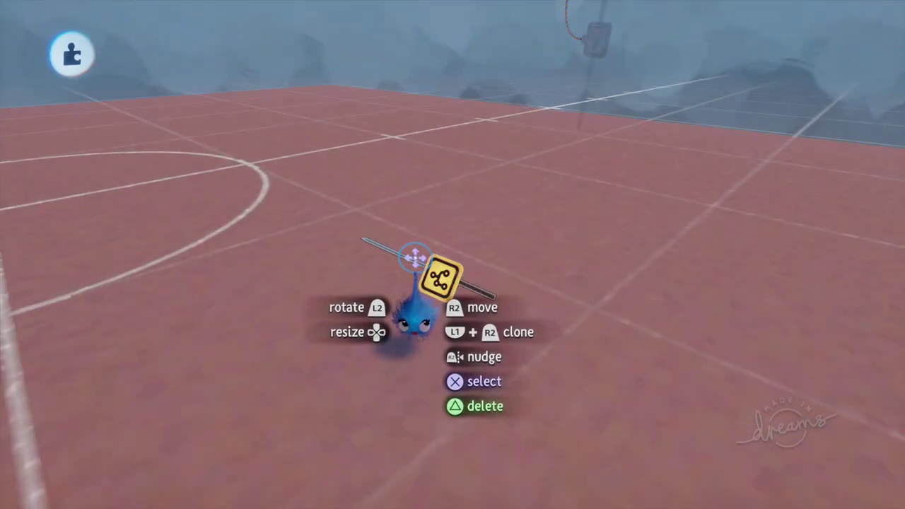
Turn off Moveable for the sword on the floor and stand it upright above the ground.
click(412, 259)
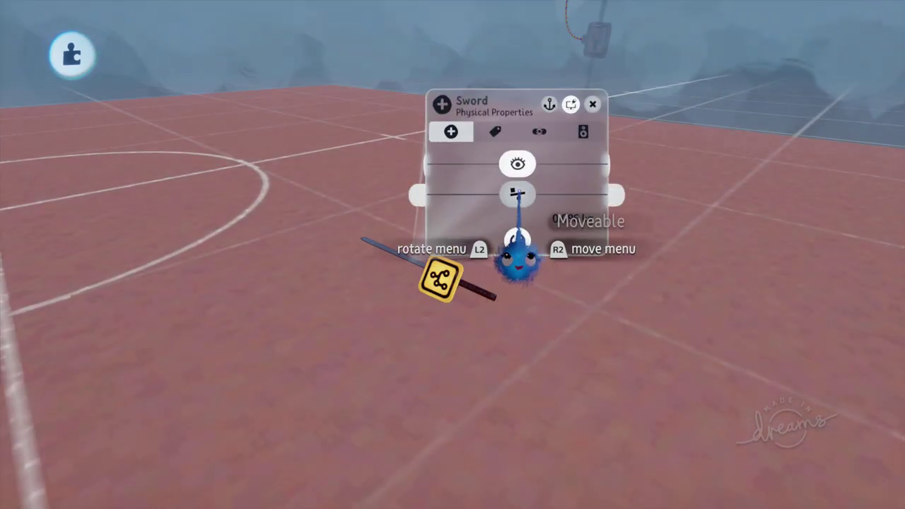
click(592, 104)
drag(490, 294, 484, 283)
drag(482, 321, 489, 212)
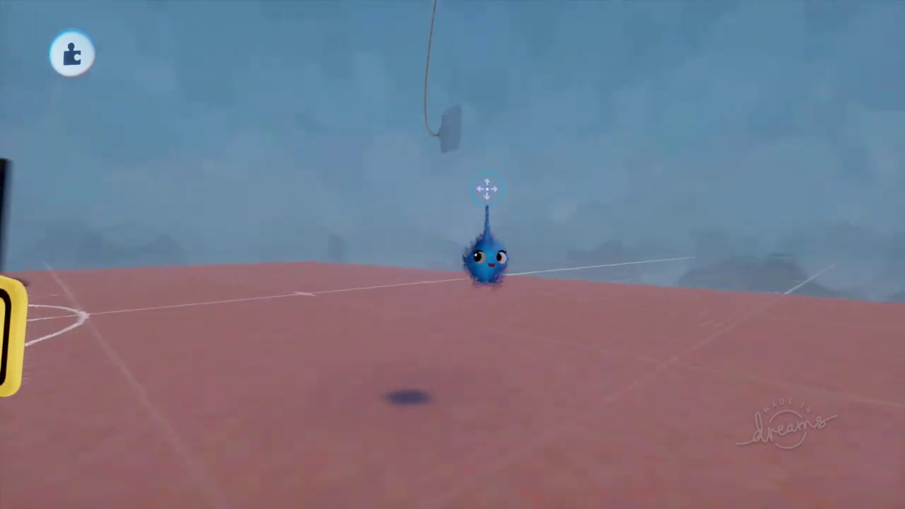
middle_drag(487, 151, 482, 307)
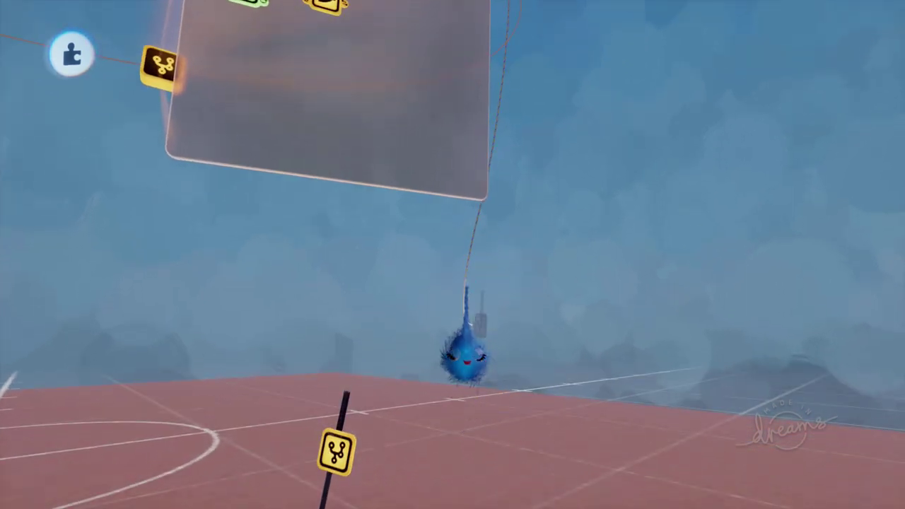
Check the Emitter's Object to Emit setting and the physical properties of the sword with the wired microchip.
middle_drag(479, 324, 414, 234)
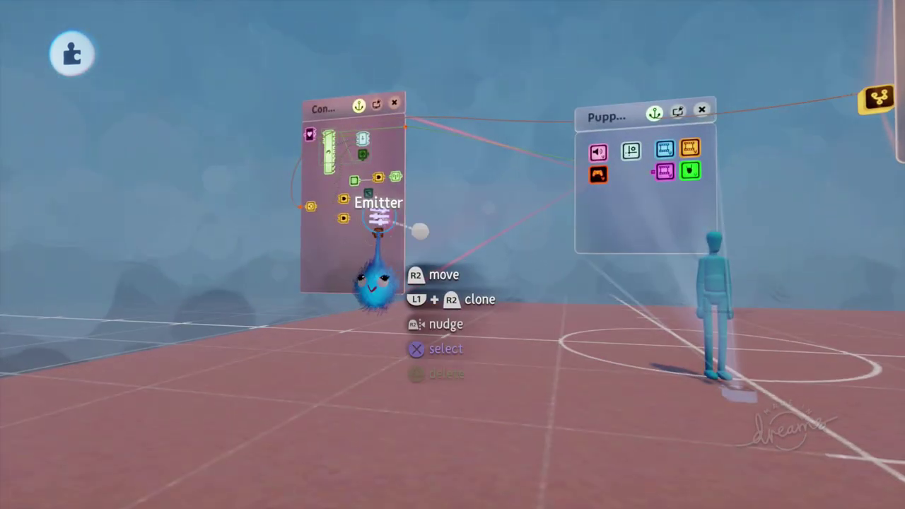
click(378, 218)
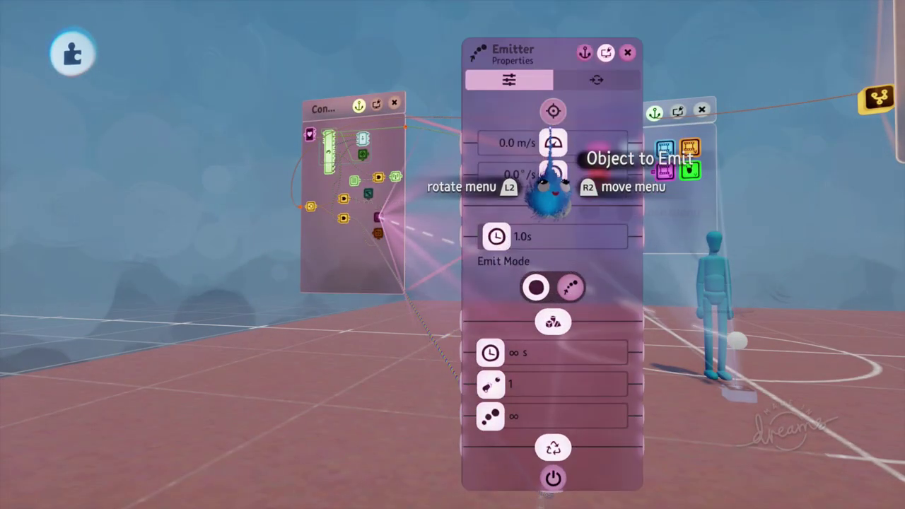
click(627, 52)
scroll(611, 262, up, 5)
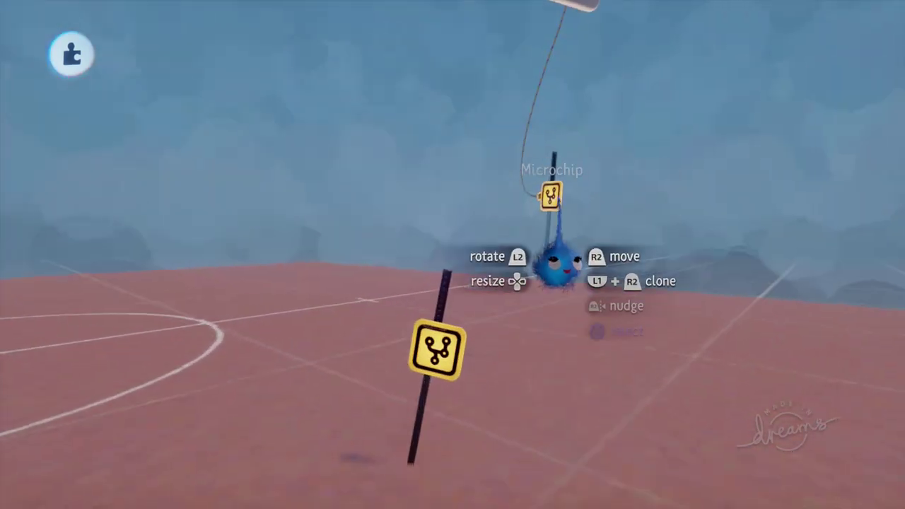
click(546, 241)
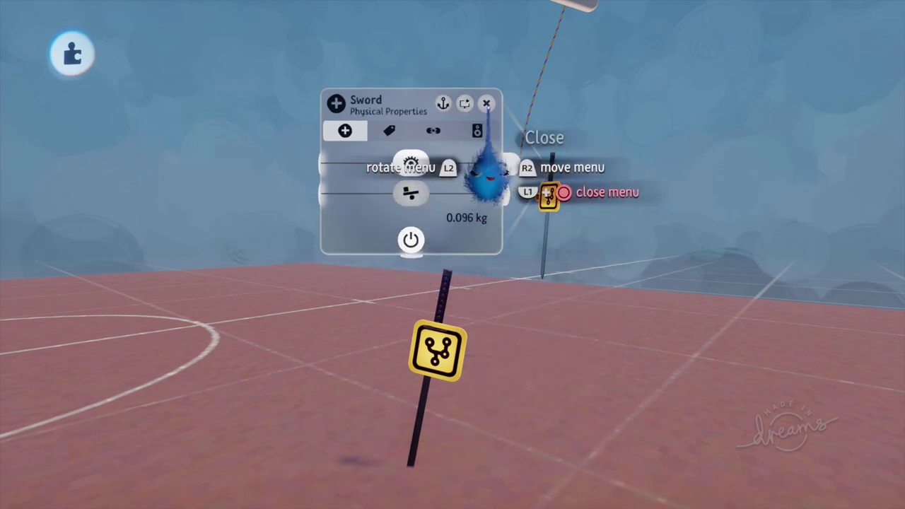
Set the floating sword with the wired microchip as the Emitter's Object to Emit, position its emission beside the puppet, and close the properties.
click(491, 141)
middle_drag(496, 230, 267, 198)
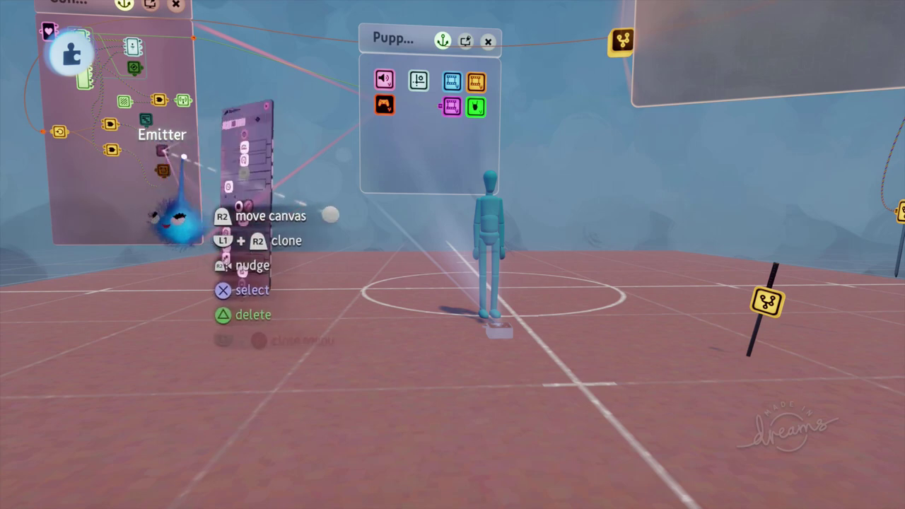
click(157, 216)
middle_drag(504, 116, 743, 248)
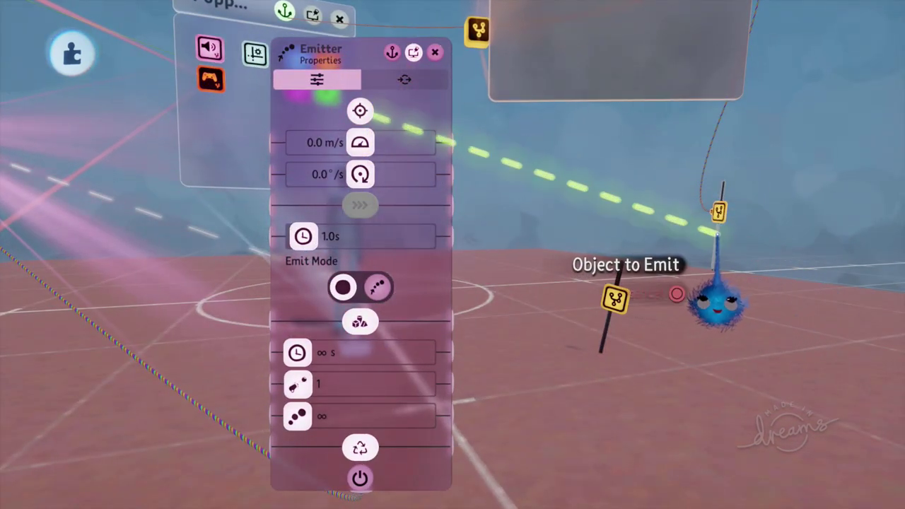
click(717, 235)
middle_drag(591, 305, 464, 306)
drag(416, 285, 352, 257)
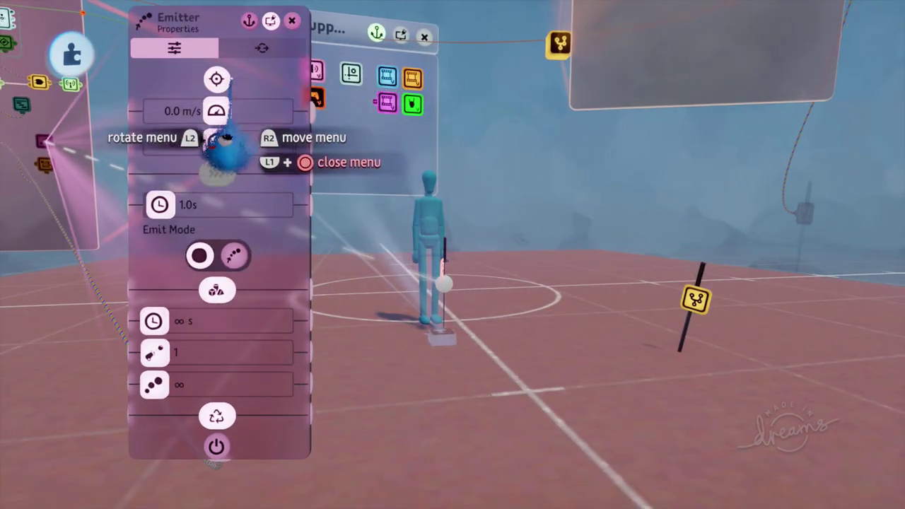
click(292, 22)
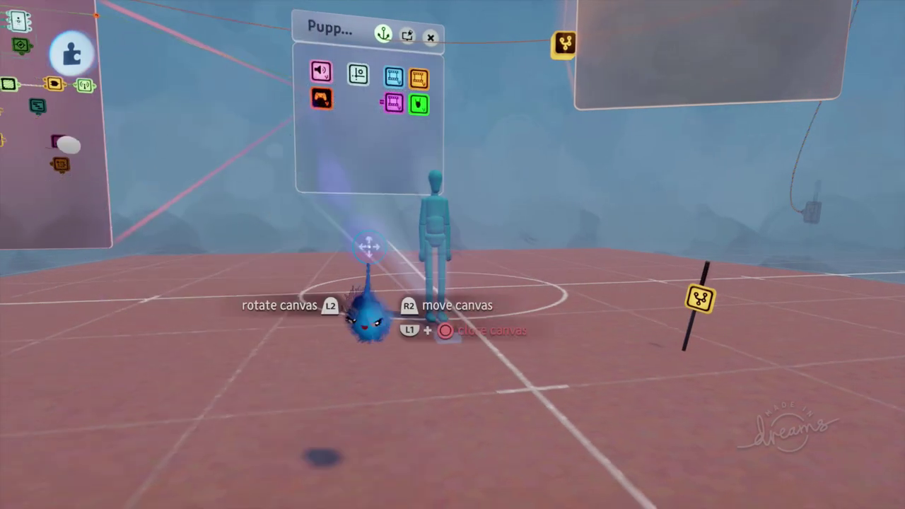
Play-test the scene by having the puppet pick up and equip the sword, and return to editing.
key(Escape)
click(258, 361)
click(542, 81)
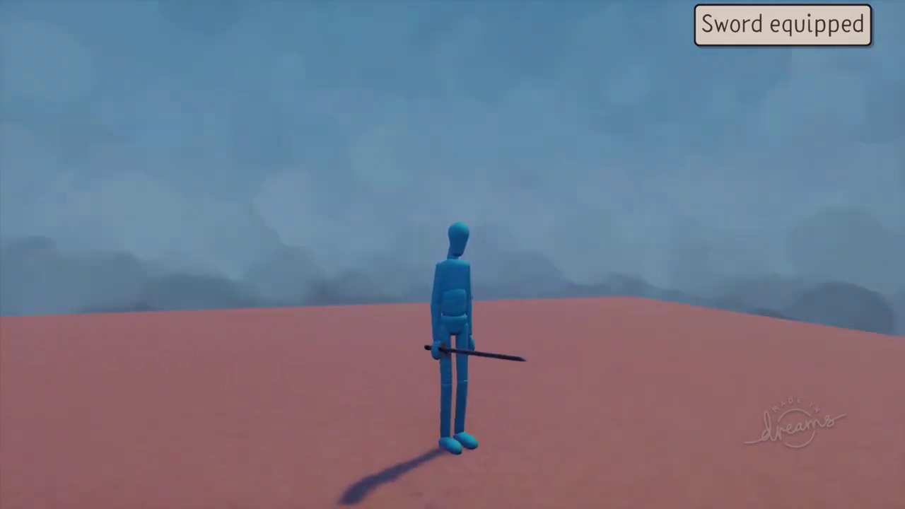
key(Escape)
click(220, 357)
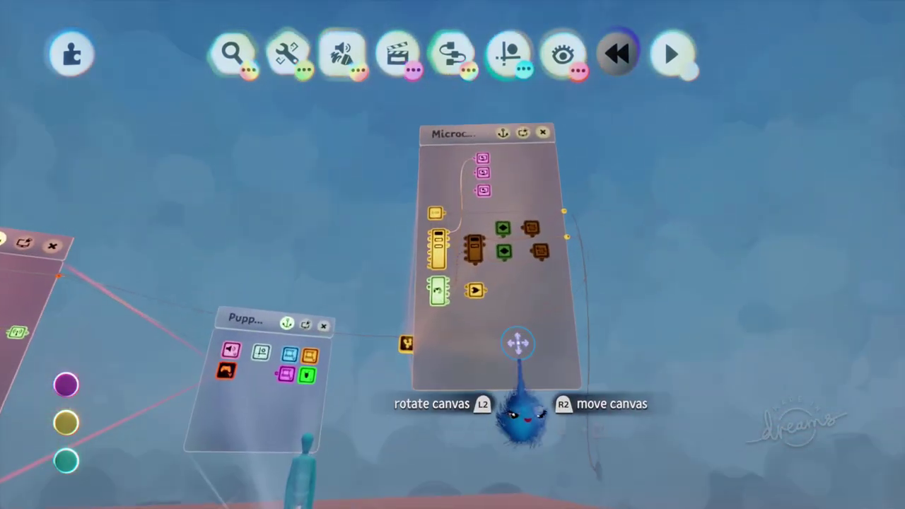
Move the canvas of the microchip wired to the floating sword closer to the puppet's canvas.
drag(514, 362, 510, 437)
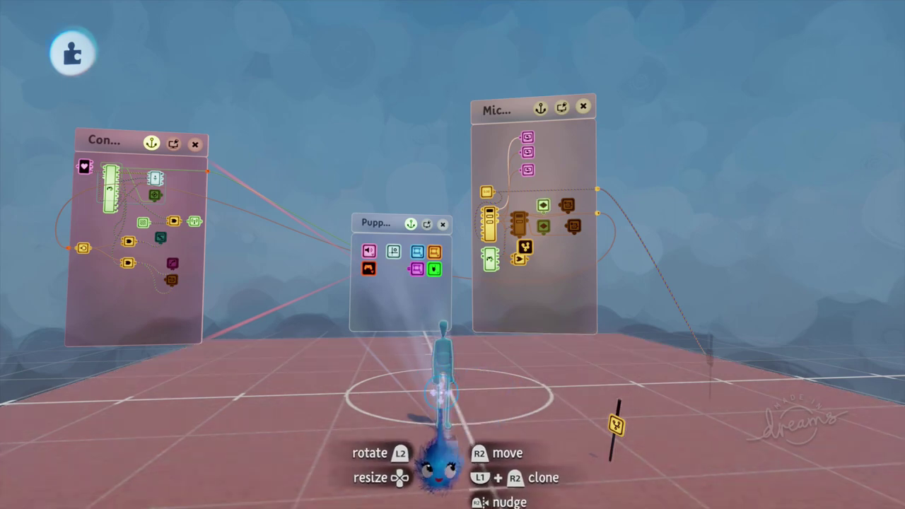
scroll(443, 389, up, 5)
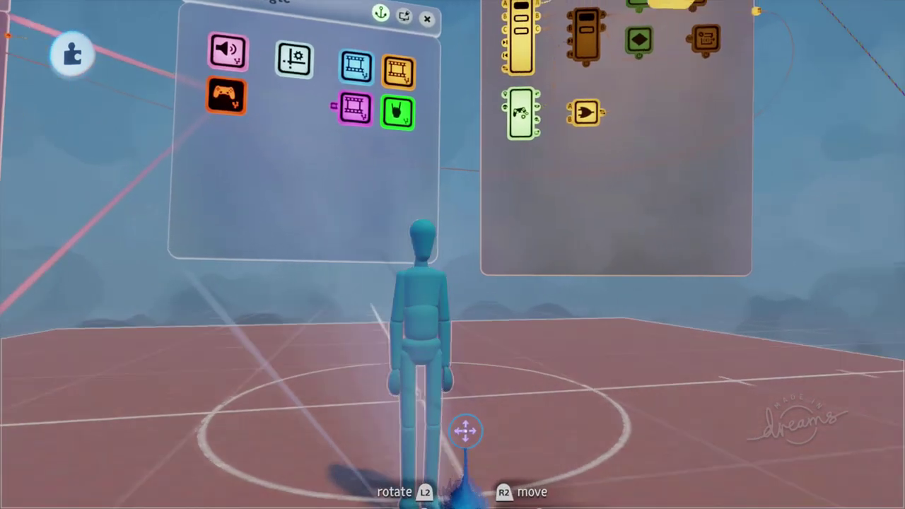
scroll(465, 428, down, 6)
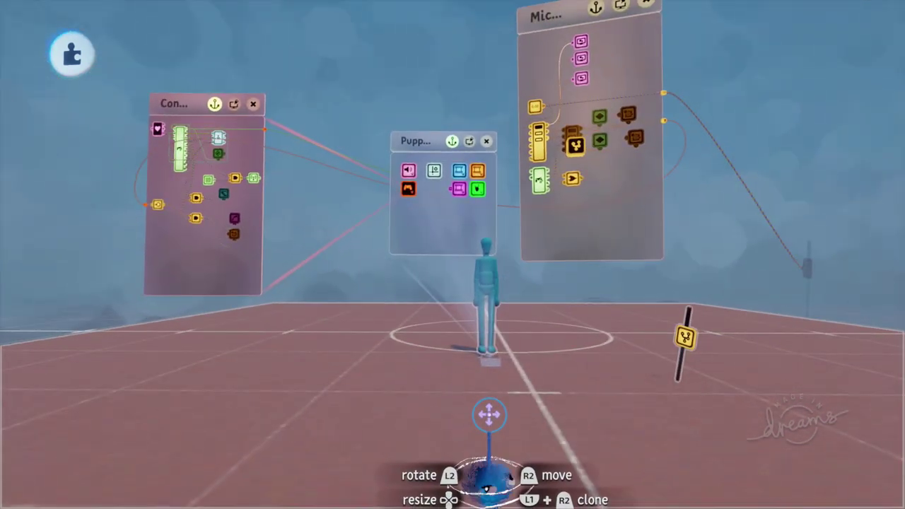
scroll(488, 400, up, 4)
middle_drag(486, 392, 476, 372)
scroll(477, 380, down, 5)
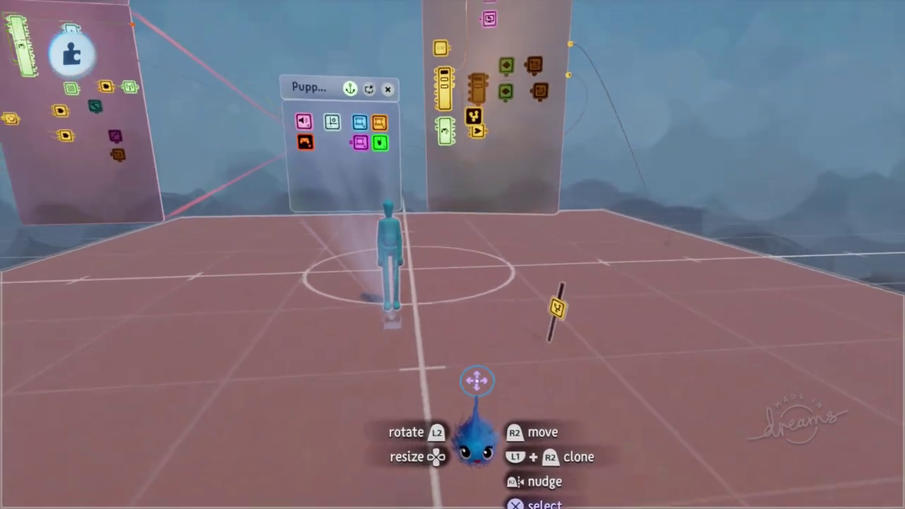
scroll(477, 381, down, 3)
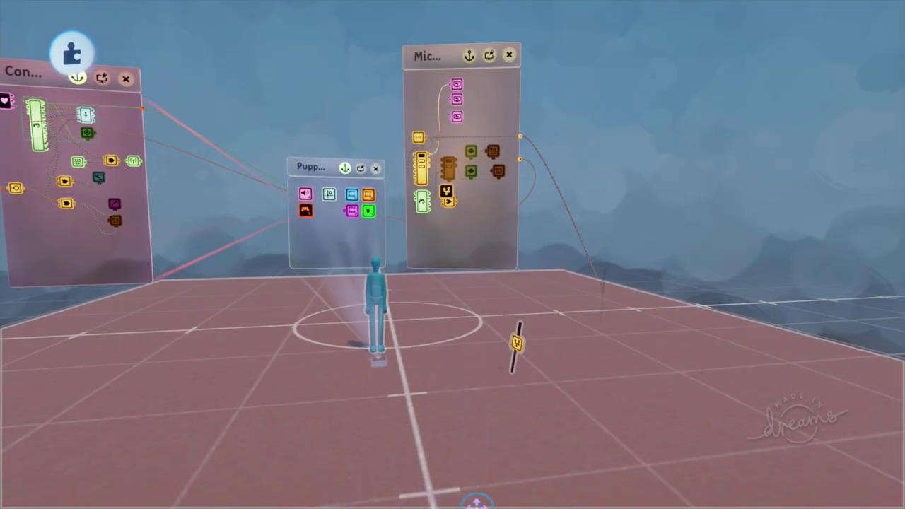